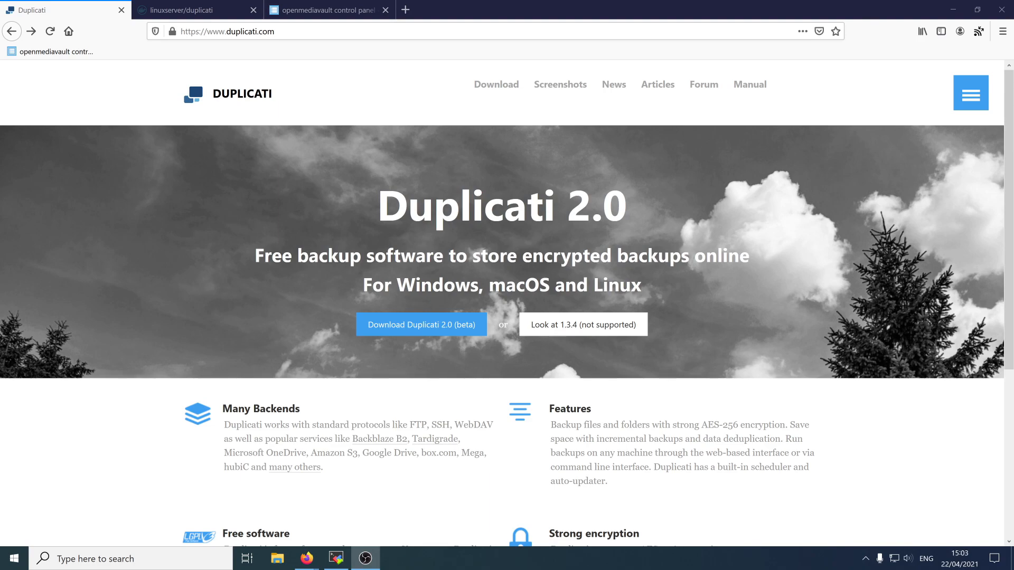
# Step: Look over the platform packages on the Duplicati 2.0 download page and the linuxserver/duplicati Docker Hub page
pyautogui.click(422, 325)
pyautogui.scroll(-5, 478, 353)
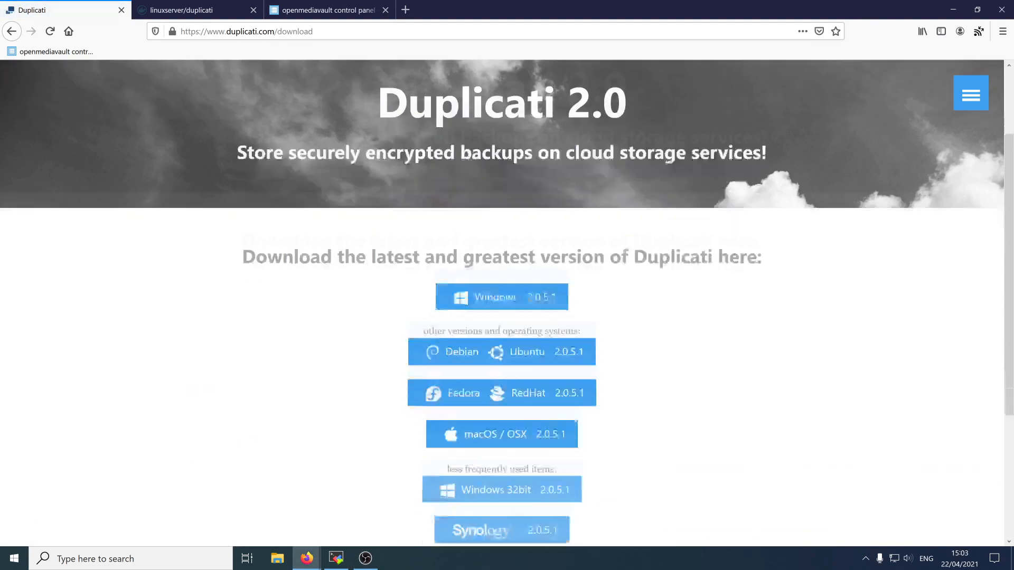
pyautogui.scroll(1, 465, 346)
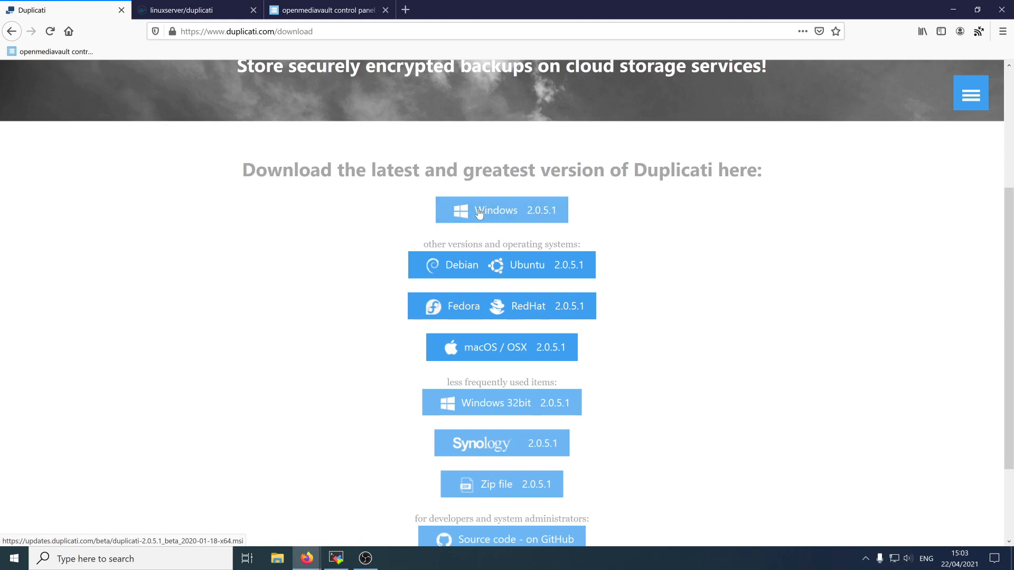
pyautogui.hotkey('ctrl', 'Tab')
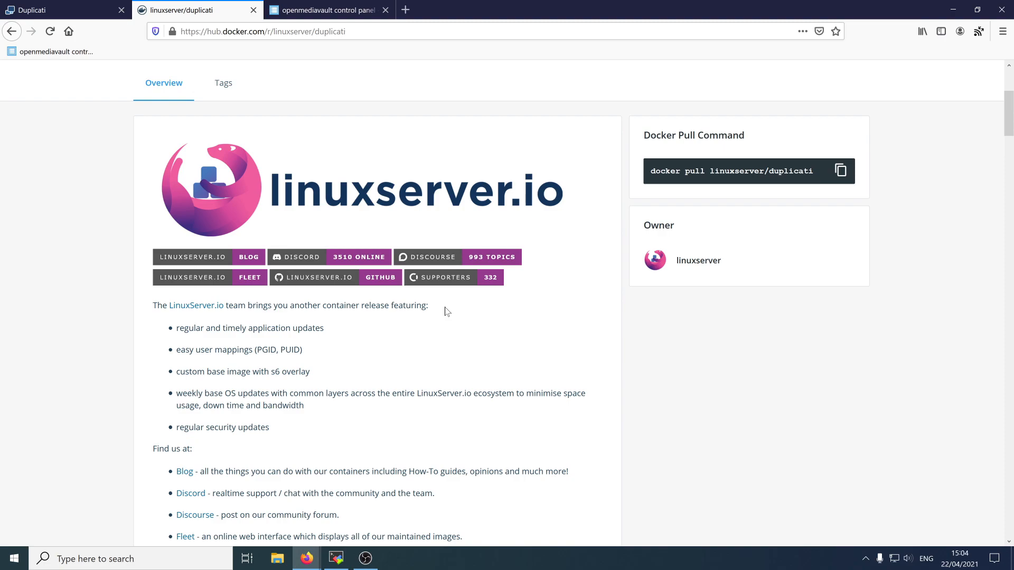
# Step: Select the backup file system /dev/sdc1 in openmediavault, then switch to MobaXterm and examine the folders in /srv
pyautogui.click(324, 12)
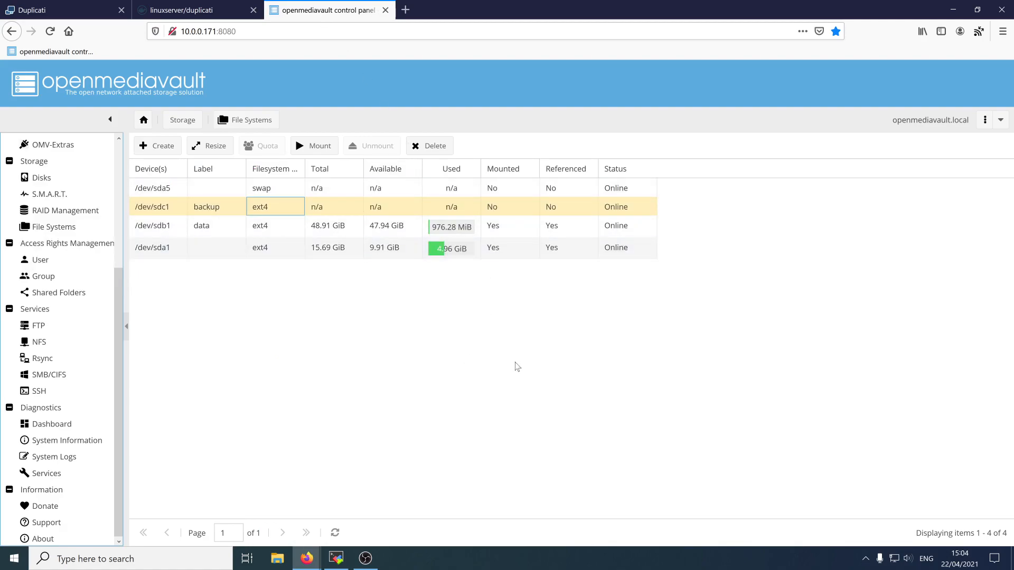
pyautogui.click(211, 207)
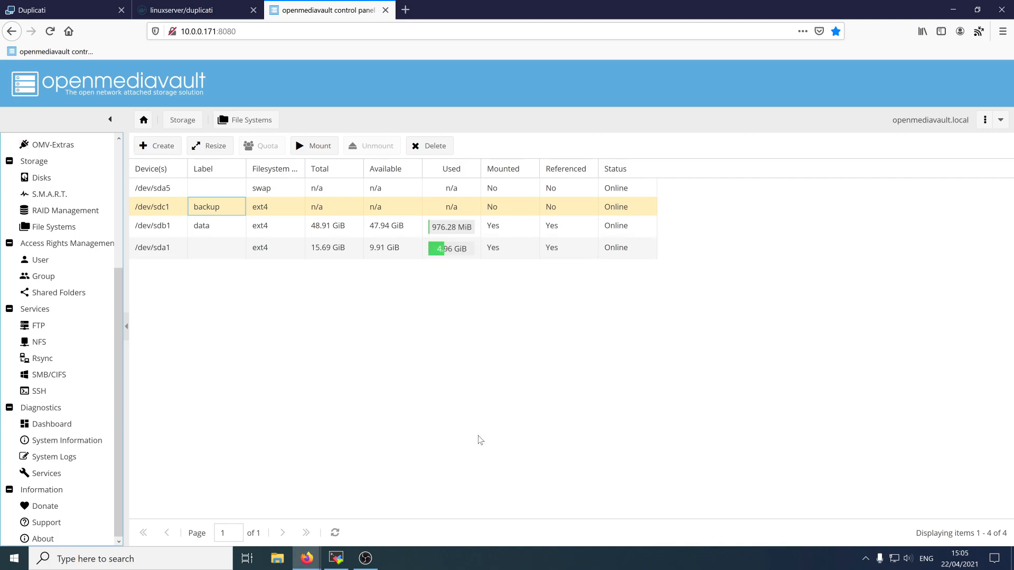
pyautogui.click(336, 559)
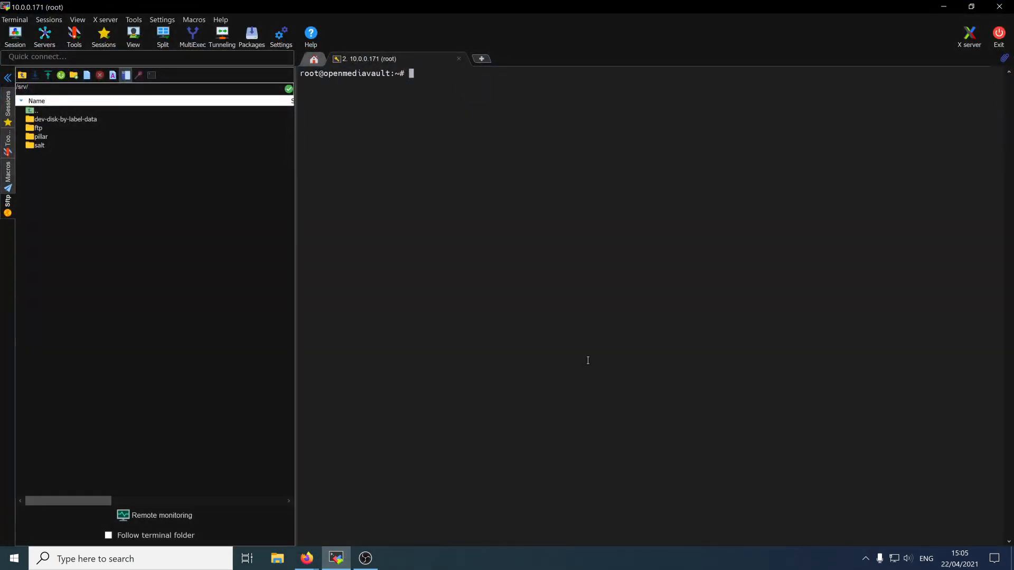
pyautogui.moveTo(296, 250); pyautogui.dragTo(124, 234)
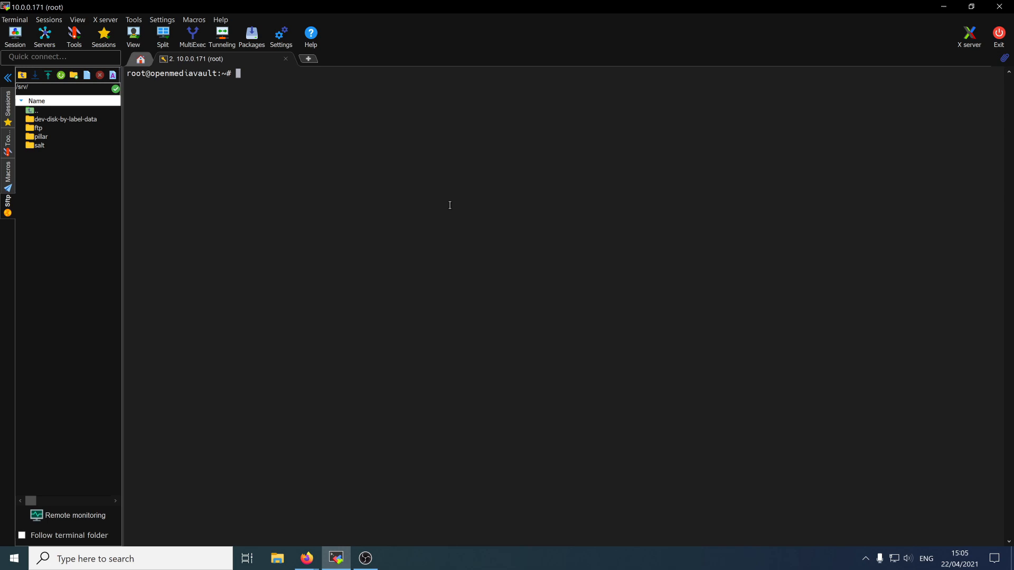
pyautogui.click(70, 214)
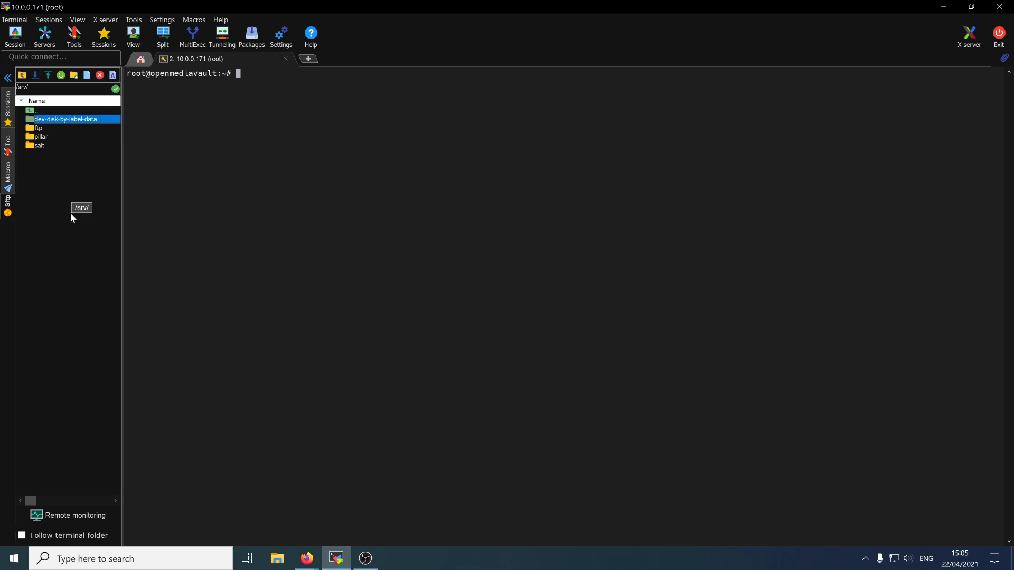
# Step: Return to openmediavault and mount the selected backup file system /dev/sdc1
pyautogui.click(944, 7)
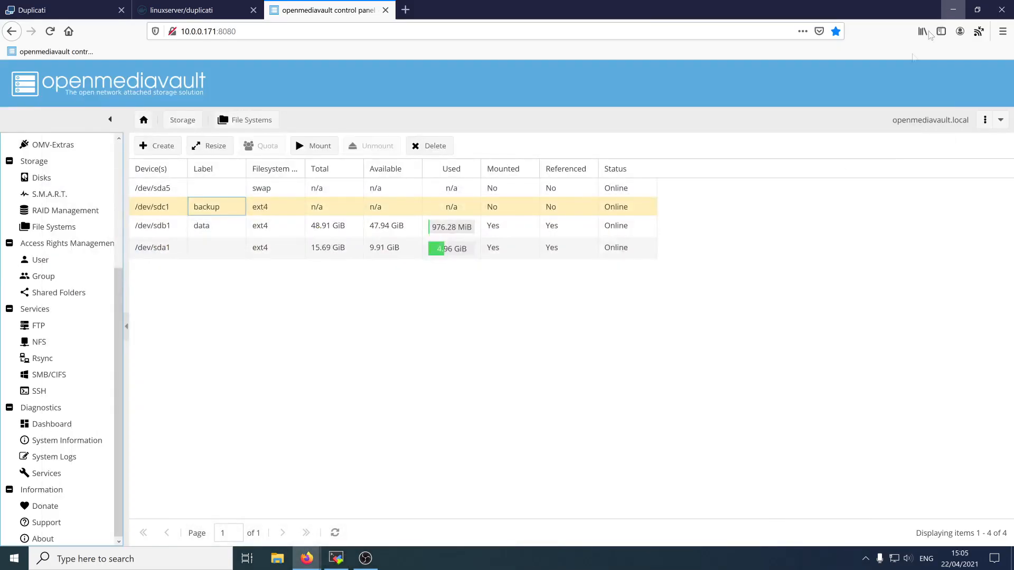
pyautogui.click(315, 146)
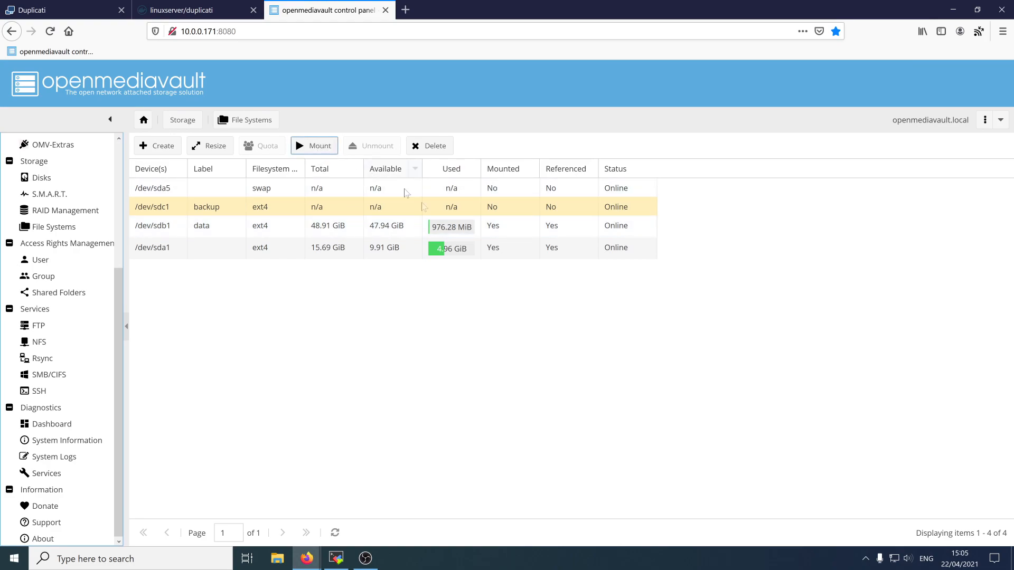
pyautogui.click(934, 75)
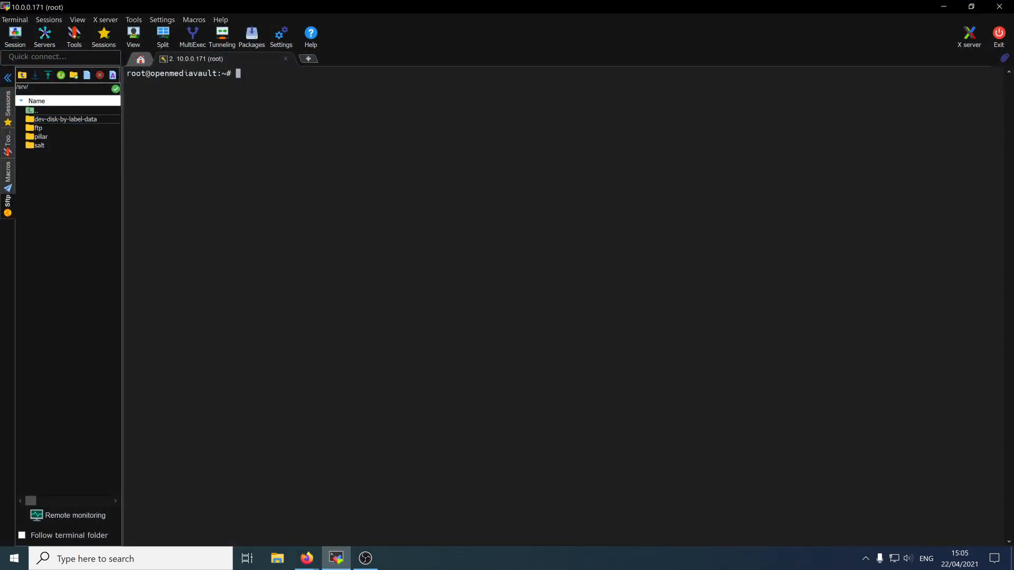
# Step: Widen the SFTP file list in MobaXterm and compare the label-based and UUID-based disk folders in /srv
pyautogui.moveTo(122, 148); pyautogui.dragTo(240, 132)
pyautogui.click(180, 128)
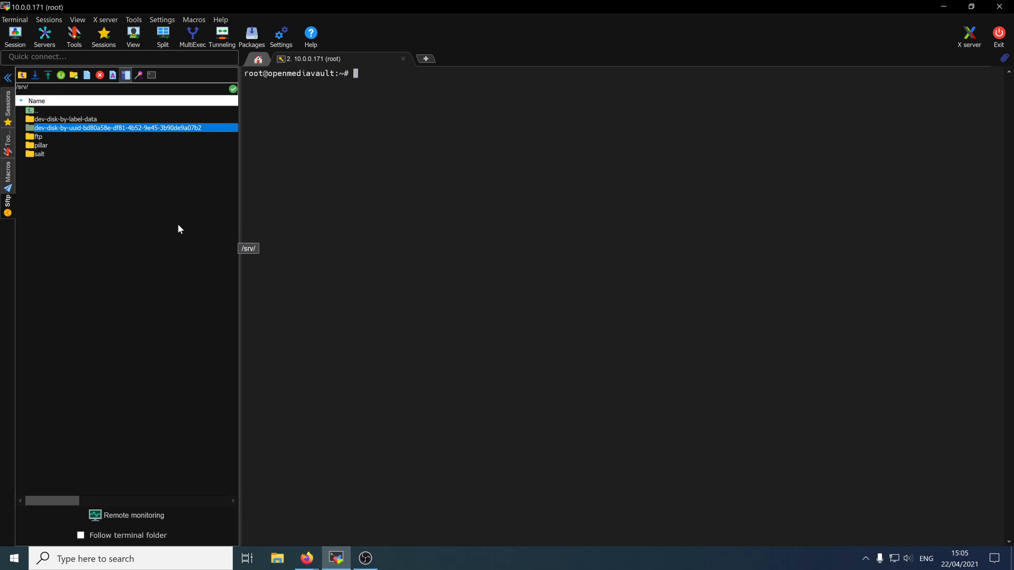
pyautogui.click(93, 120)
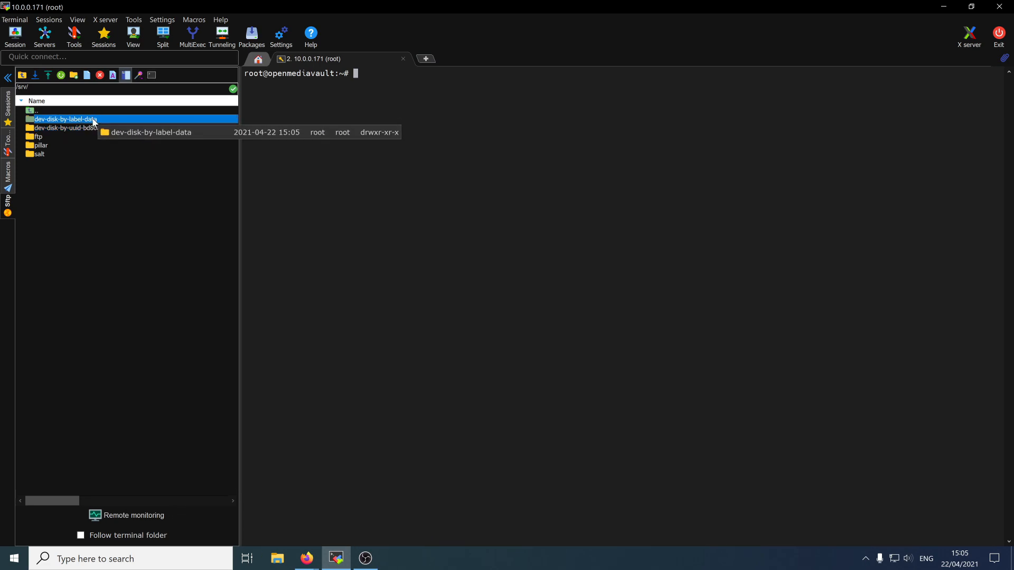
pyautogui.click(77, 129)
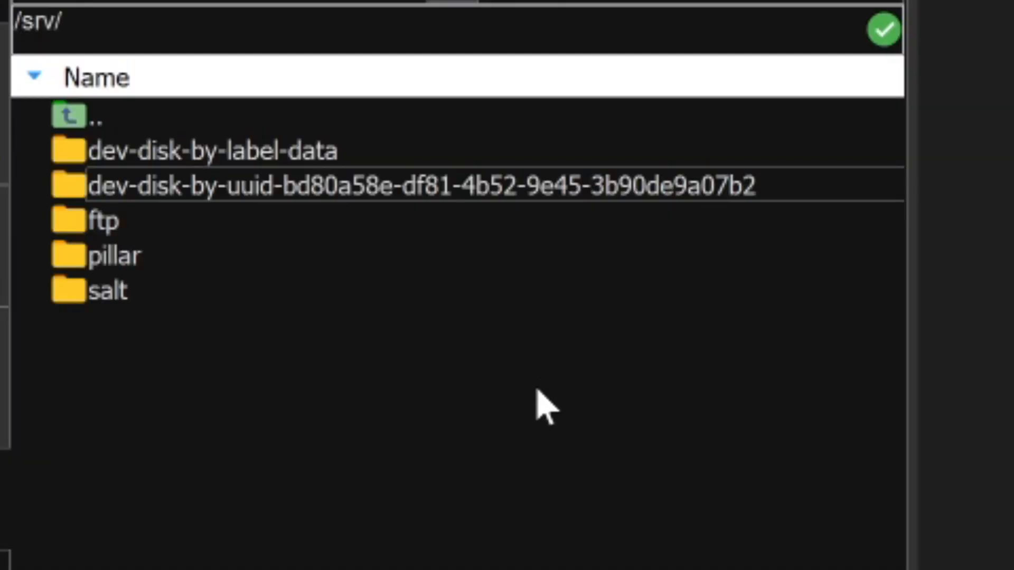
pyautogui.click(288, 151)
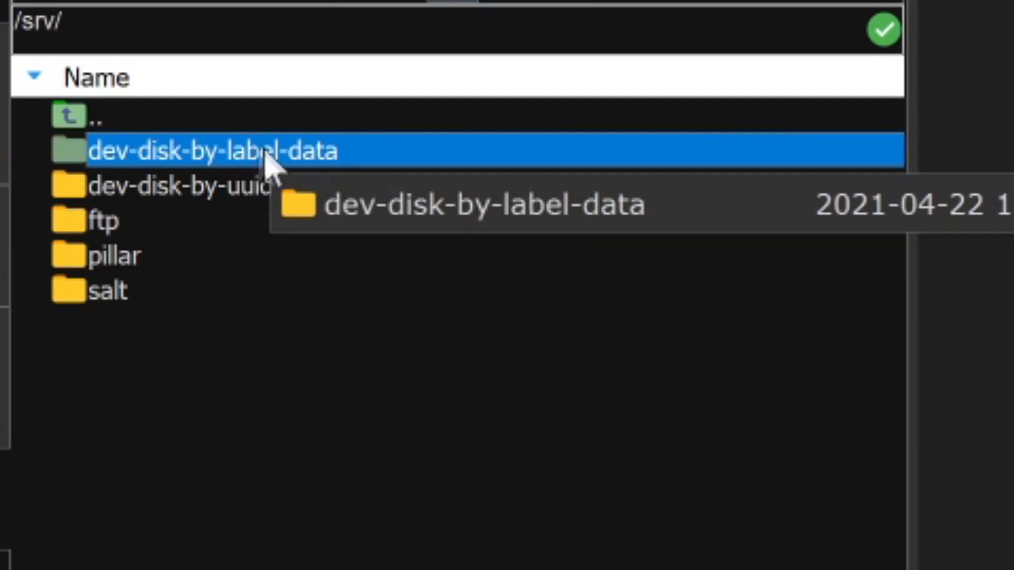
pyautogui.click(351, 192)
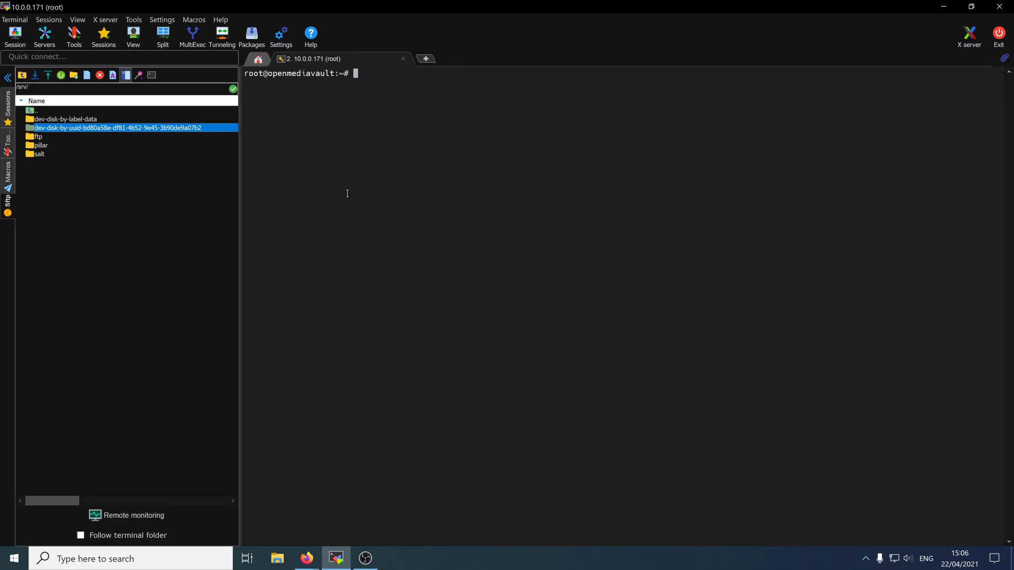
# Step: Copy the docker cli run command from the linuxserver/duplicati Docker Hub page into a new Notepad++ document
pyautogui.moveTo(307, 558)
pyautogui.click(264, 508)
pyautogui.click(184, 11)
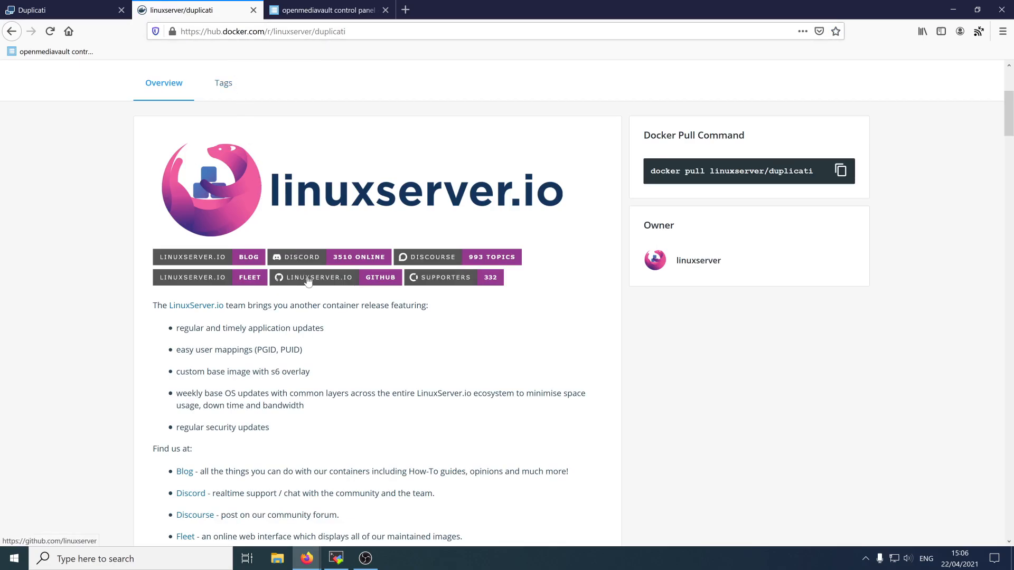
pyautogui.scroll(-15, 306, 349)
pyautogui.scroll(-15, 309, 350)
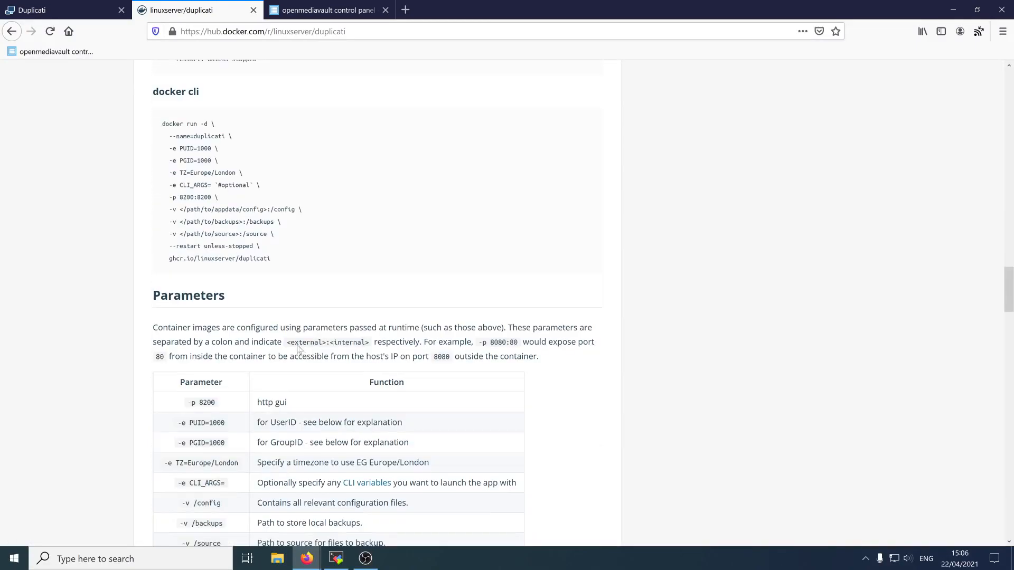
pyautogui.moveTo(301, 272); pyautogui.dragTo(157, 120)
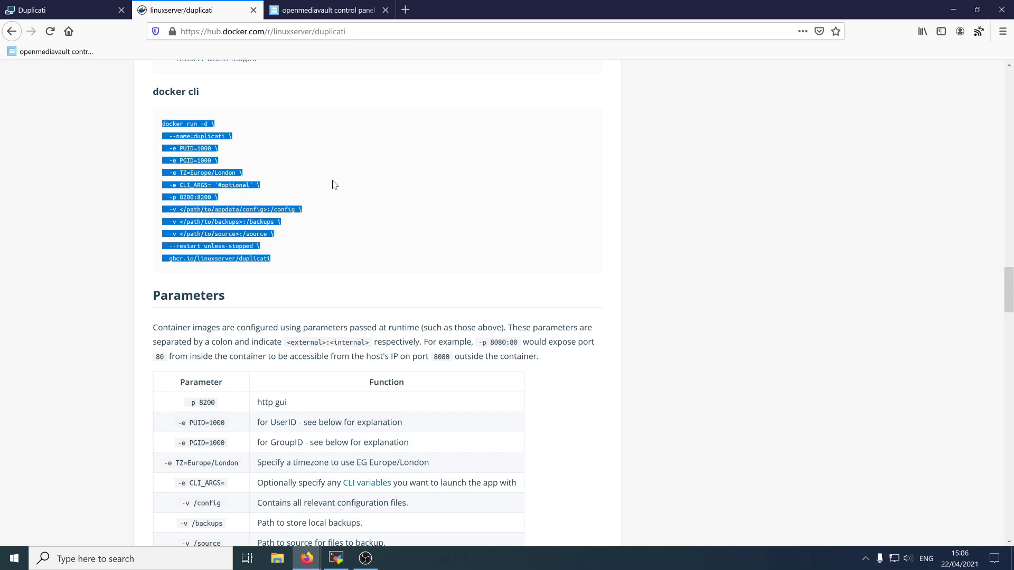
pyautogui.hotkey('ctrl', 'c')
pyautogui.press('super')
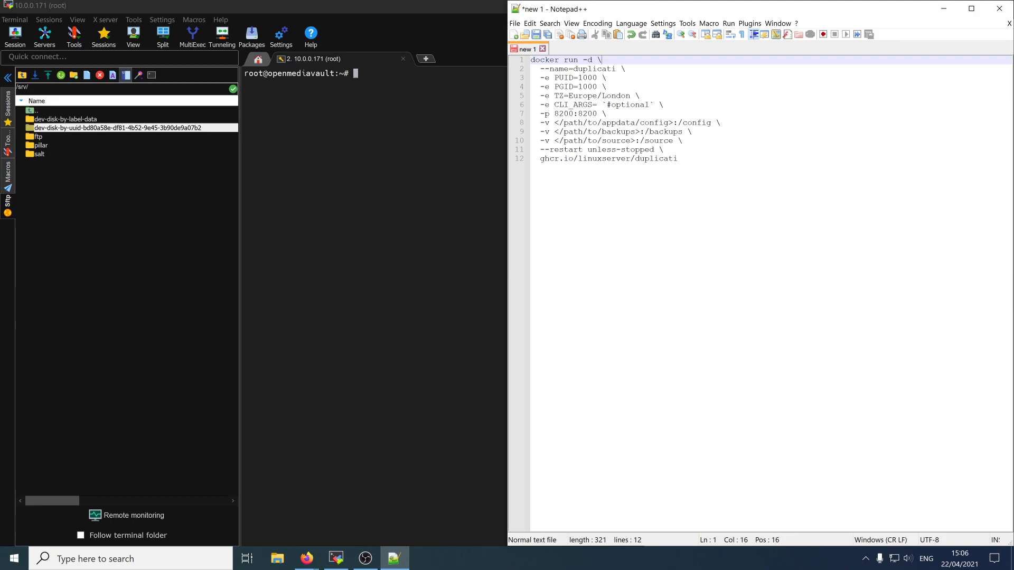
# Step: Set both PUID and PGID to 0 in the docker run command
pyautogui.hotkey('shift', 'Left')
pyautogui.hotkey('shift', 'Left')
pyautogui.moveTo(598, 78); pyautogui.dragTo(579, 78)
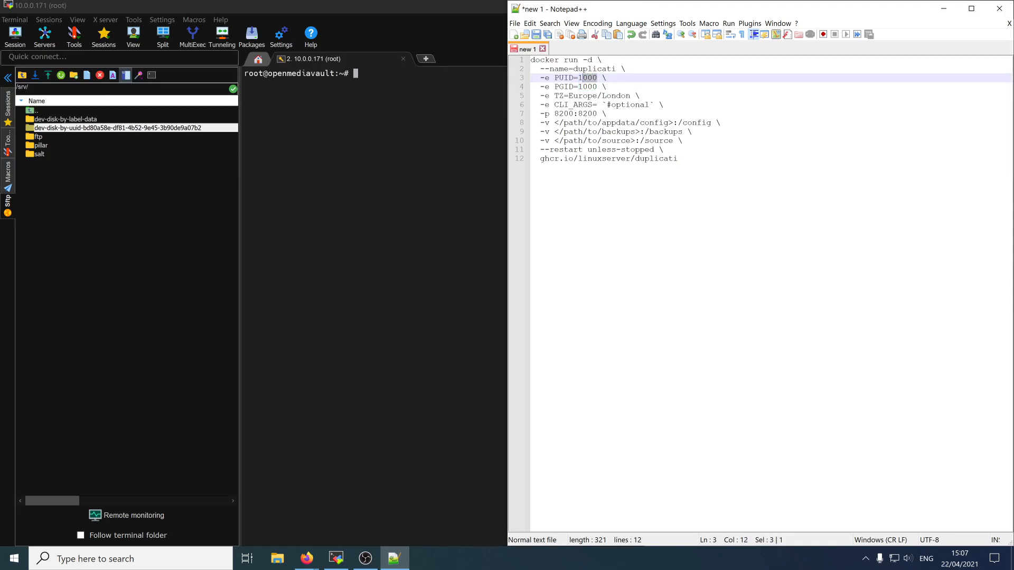
pyautogui.write('0')
pyautogui.doubleClick(588, 86)
pyautogui.write('0')
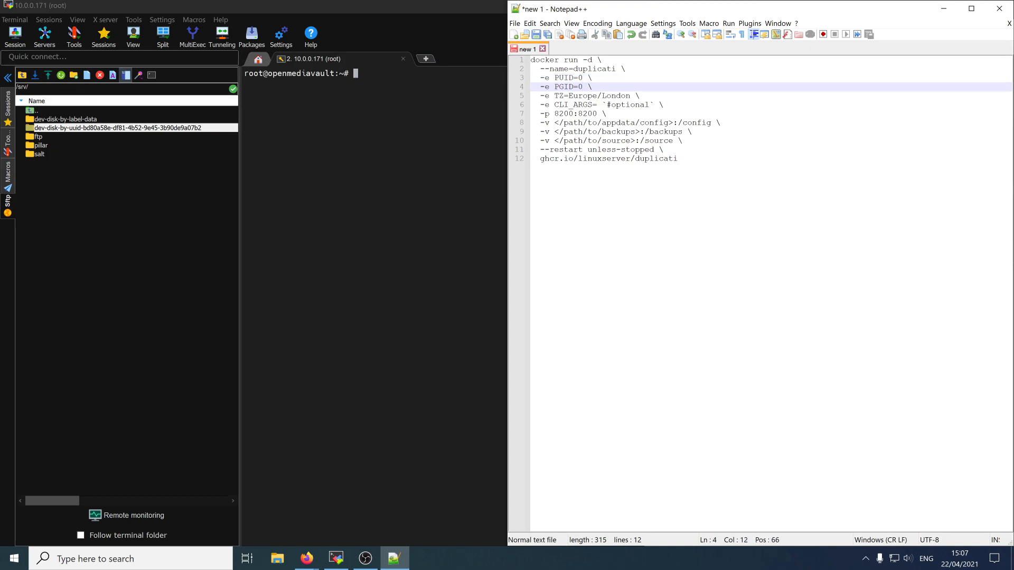
# Step: Run "id root" in the MobaXterm terminal to check the root user's uid and gid
pyautogui.click(394, 130)
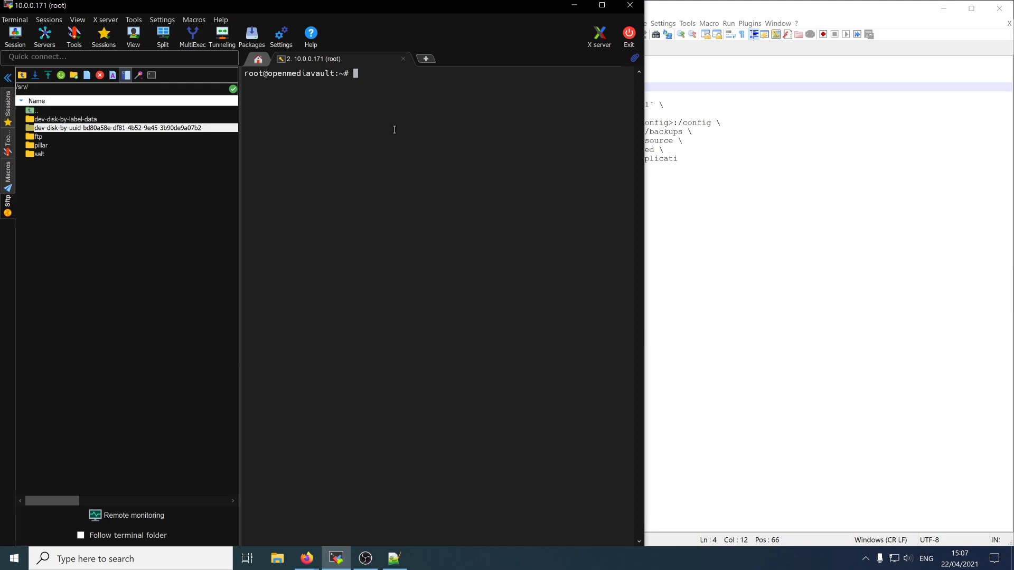
pyautogui.write('id root')
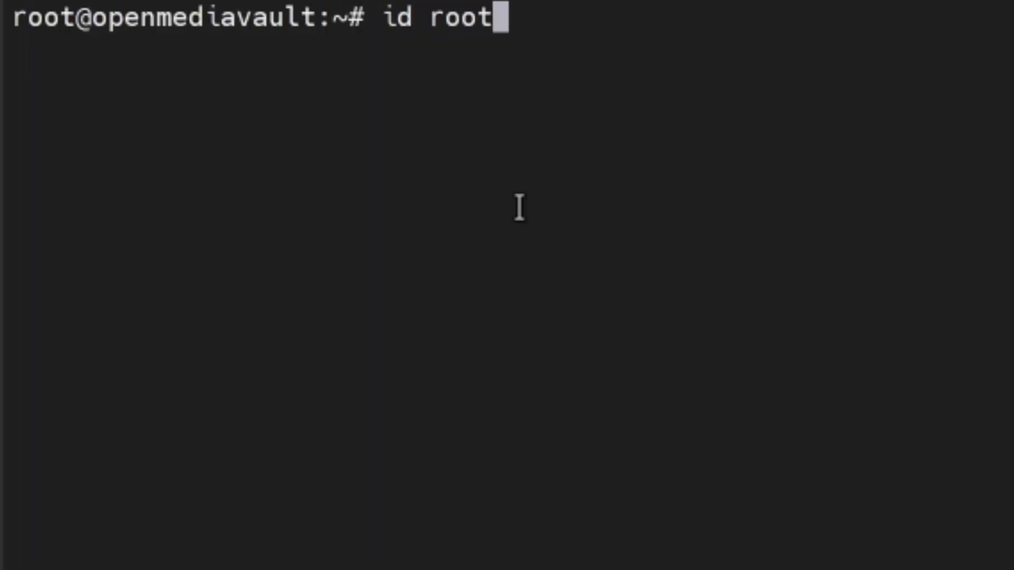
pyautogui.press('Return')
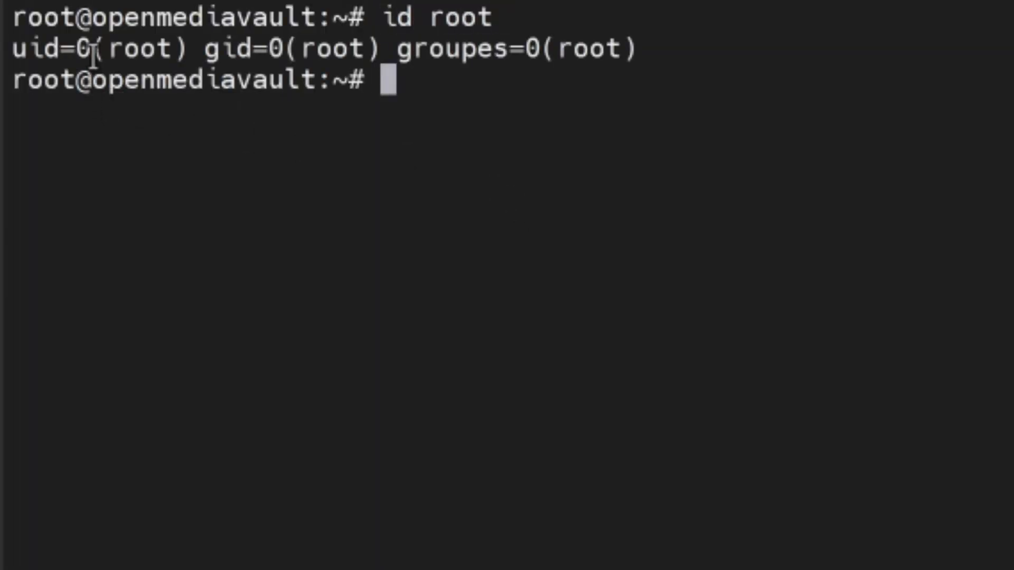
pyautogui.moveTo(77, 49); pyautogui.dragTo(109, 50)
pyautogui.moveTo(269, 49); pyautogui.dragTo(298, 50)
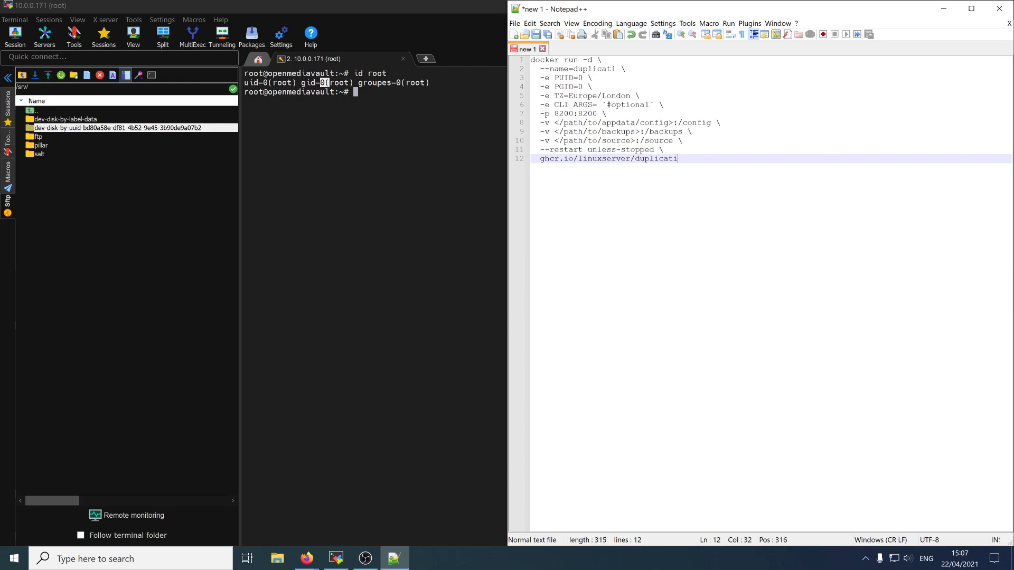
# Step: Set the time zone to Europe/Paris in the docker run command and delete the optional CLI_ARGS line
pyautogui.moveTo(602, 95); pyautogui.dragTo(595, 87)
pyautogui.write('Paris')
pyautogui.moveTo(664, 105); pyautogui.dragTo(573, 105)
pyautogui.press('BackSpace')
pyautogui.press('BackSpace')
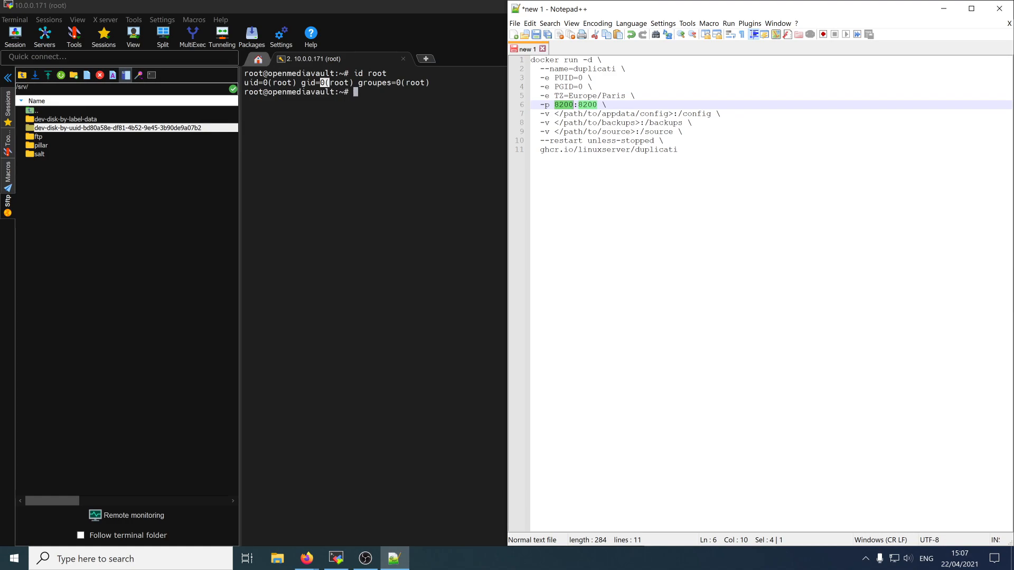
# Step: Browse to the docker folder over SFTP and point the /config volume's host path to /srv/dev-disk-by-label-data/data/docker/duplicati/config
pyautogui.moveTo(678, 113); pyautogui.dragTo(711, 114)
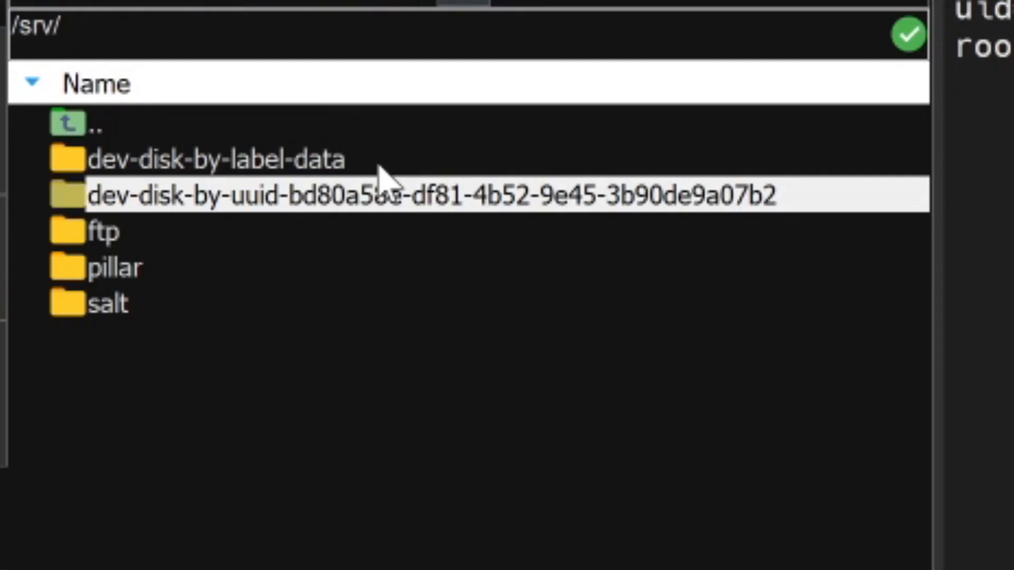
pyautogui.doubleClick(105, 120)
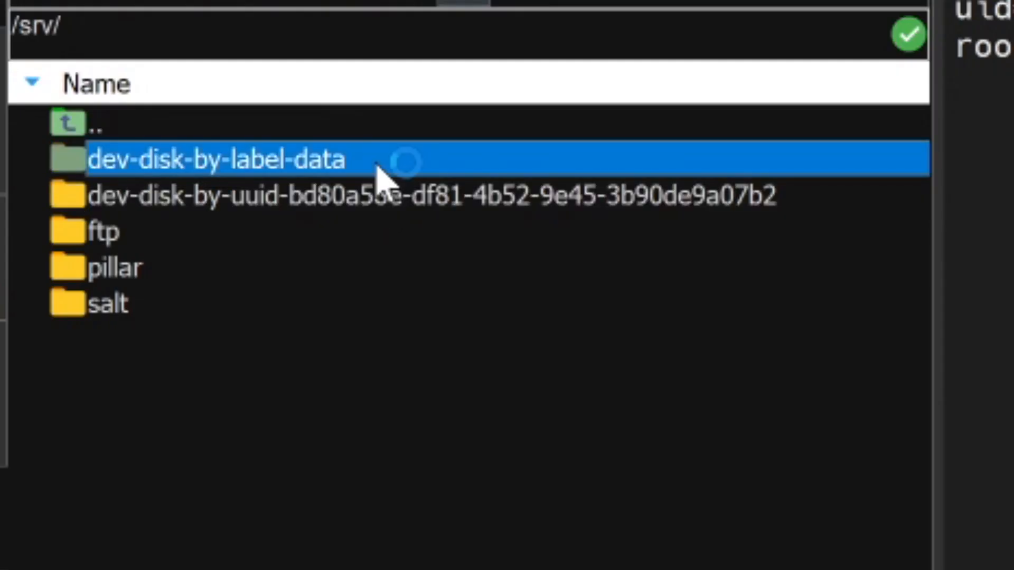
pyautogui.doubleClick(336, 170)
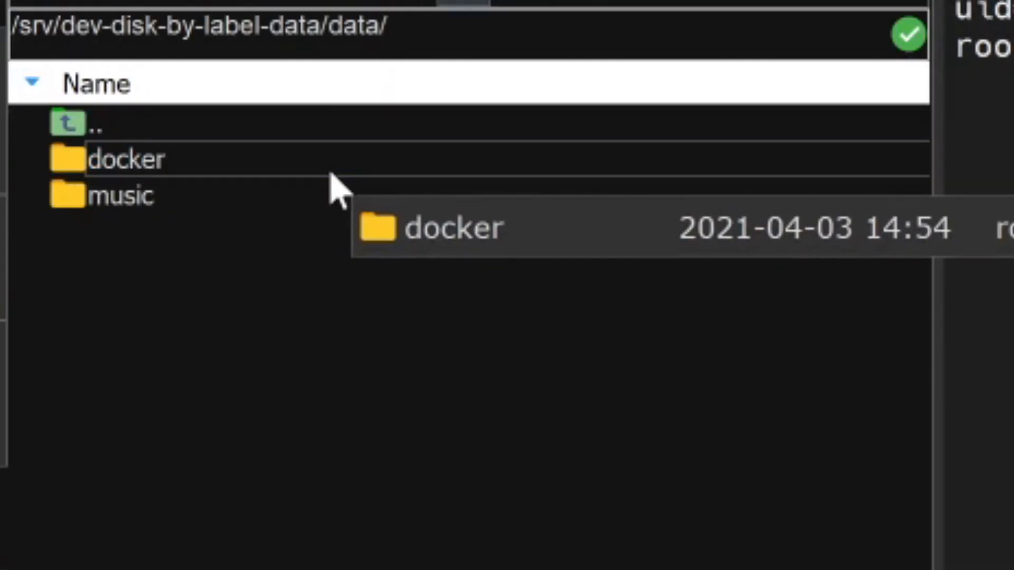
pyautogui.doubleClick(331, 170)
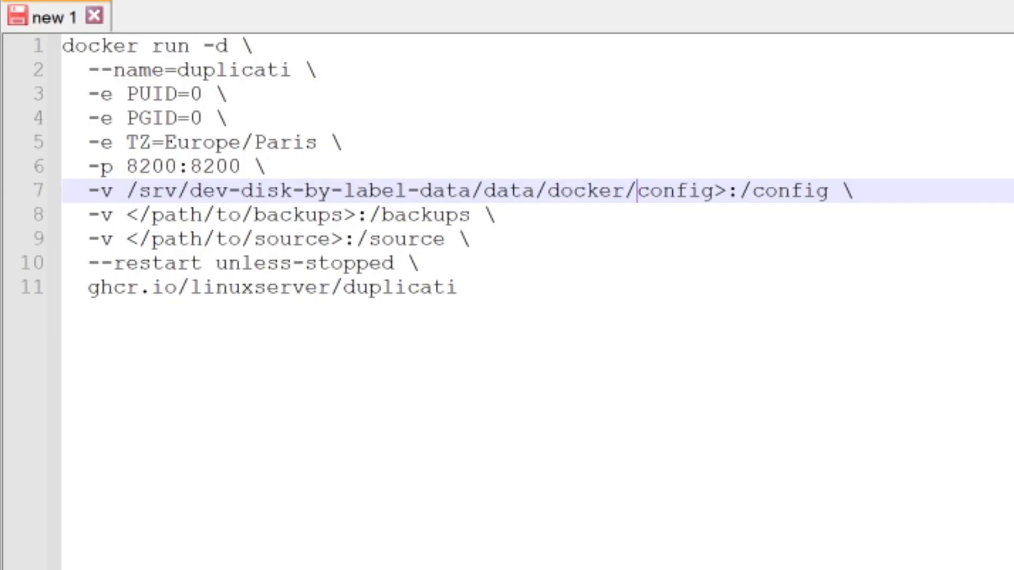
pyautogui.write('duplicati')
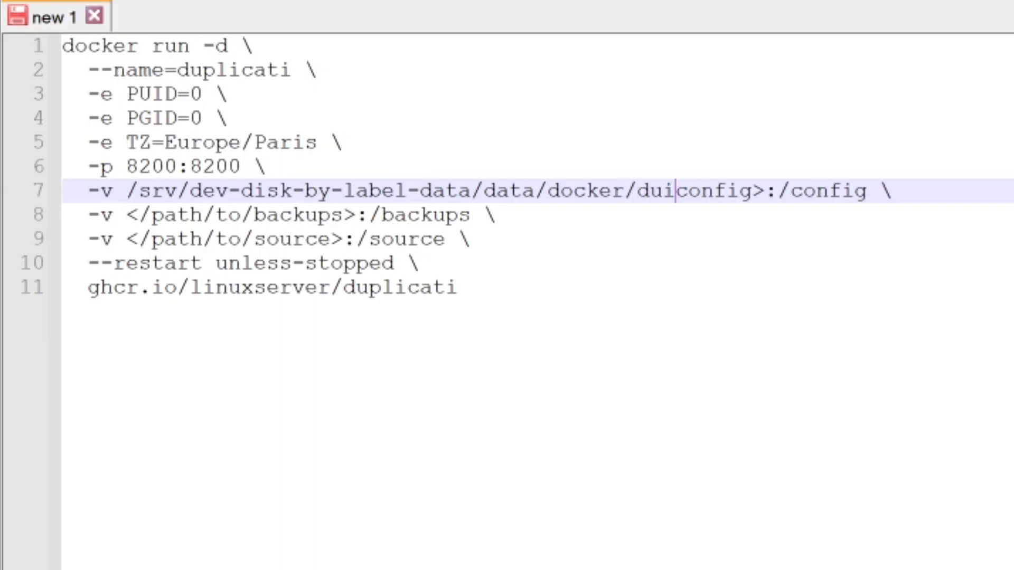
pyautogui.write('/')
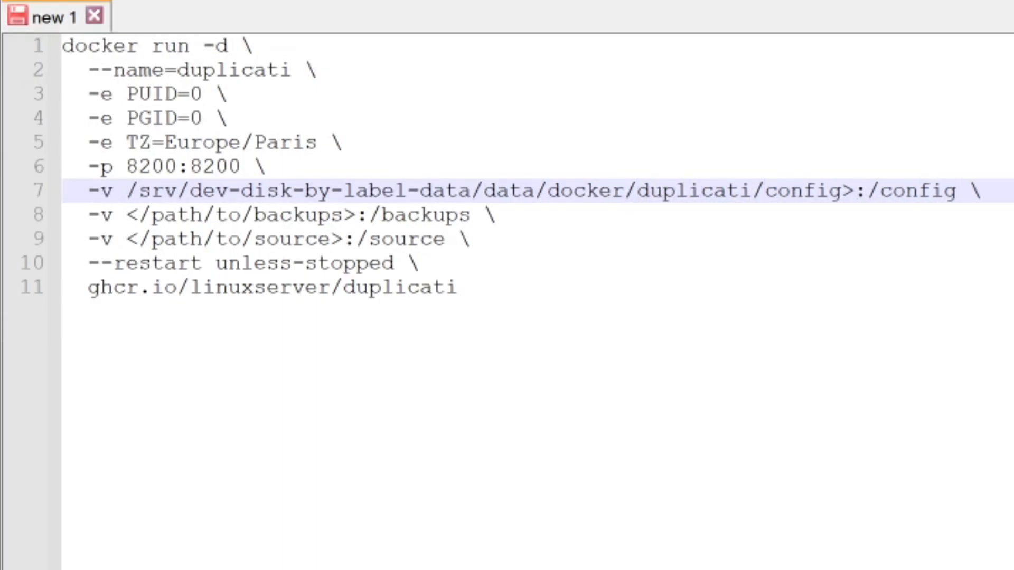
# Step: Create a folder named backups on the dev-disk-by-uuid disk over SFTP and set it as the /backups volume's host path
pyautogui.press('Down')
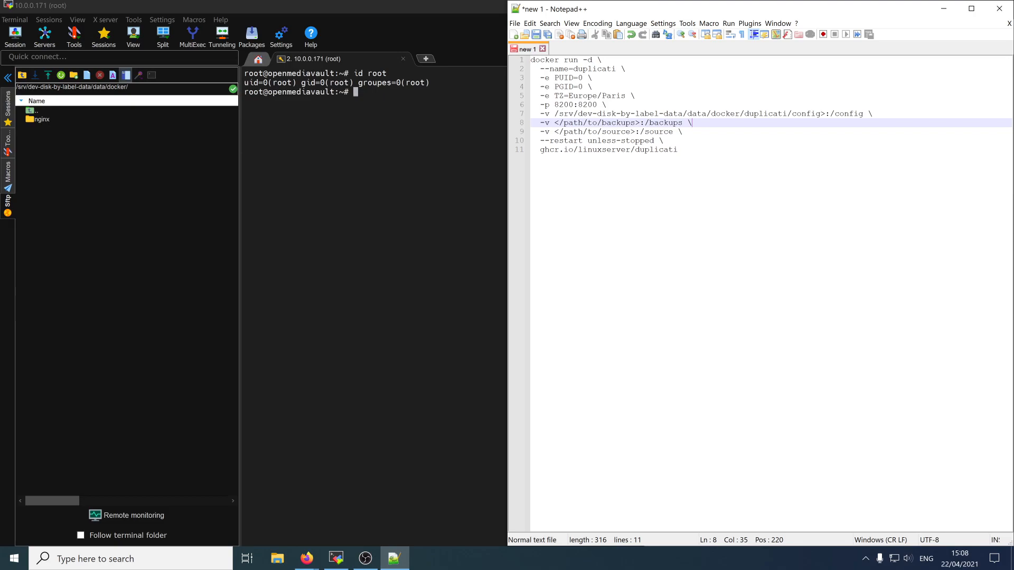
pyautogui.moveTo(644, 122); pyautogui.dragTo(683, 123)
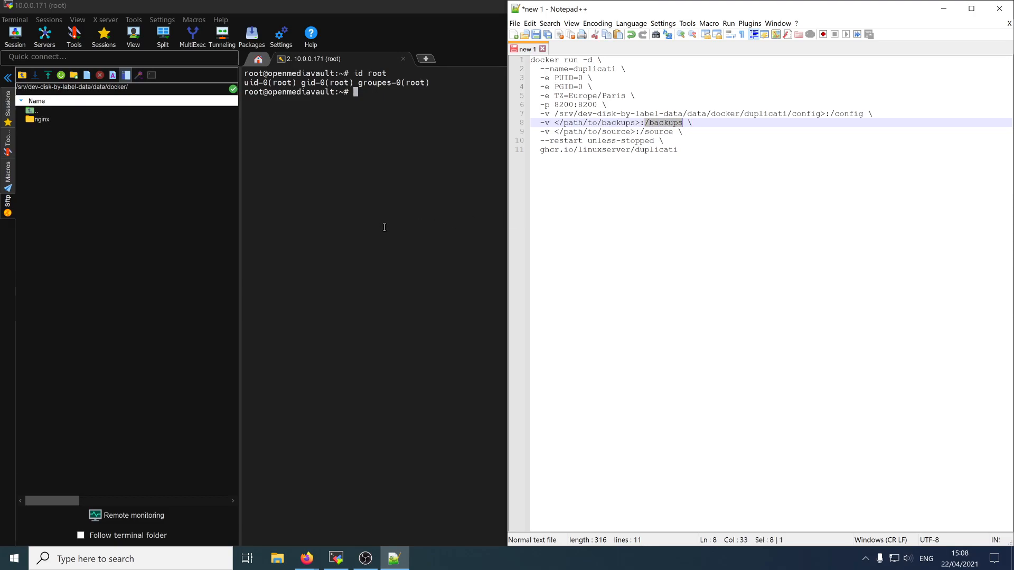
pyautogui.doubleClick(32, 111)
pyautogui.doubleClick(31, 111)
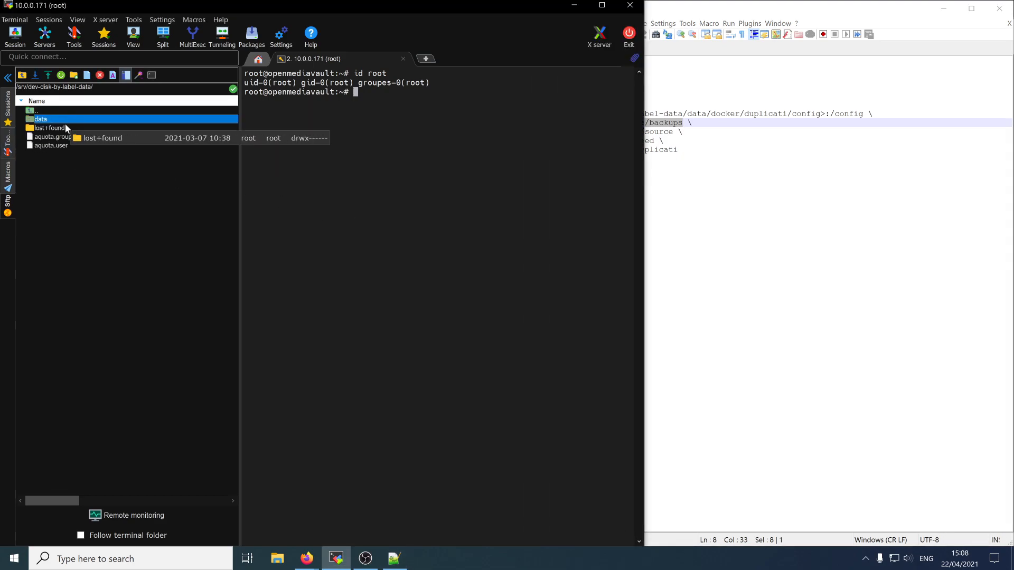
pyautogui.doubleClick(62, 110)
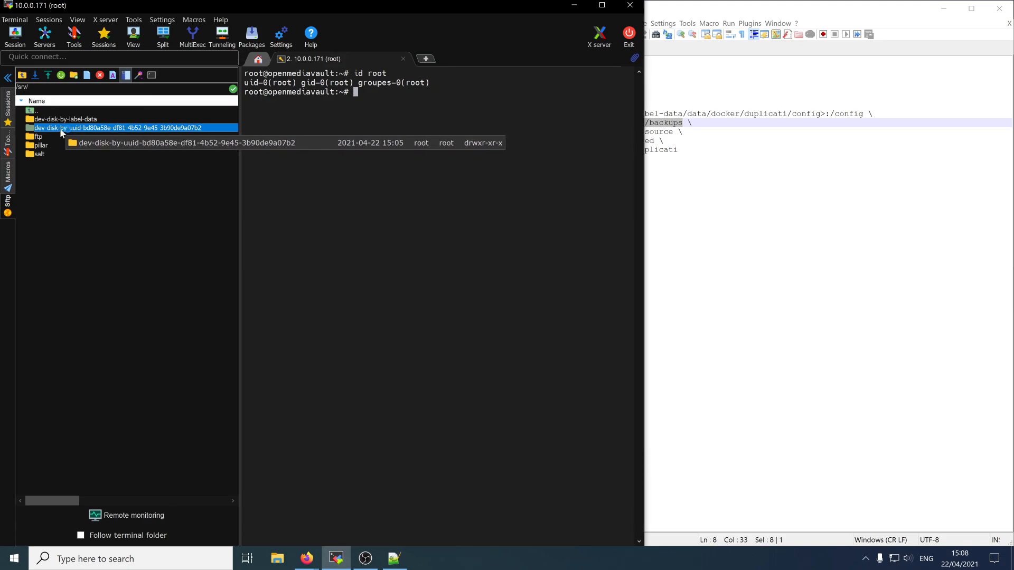
pyautogui.doubleClick(61, 129)
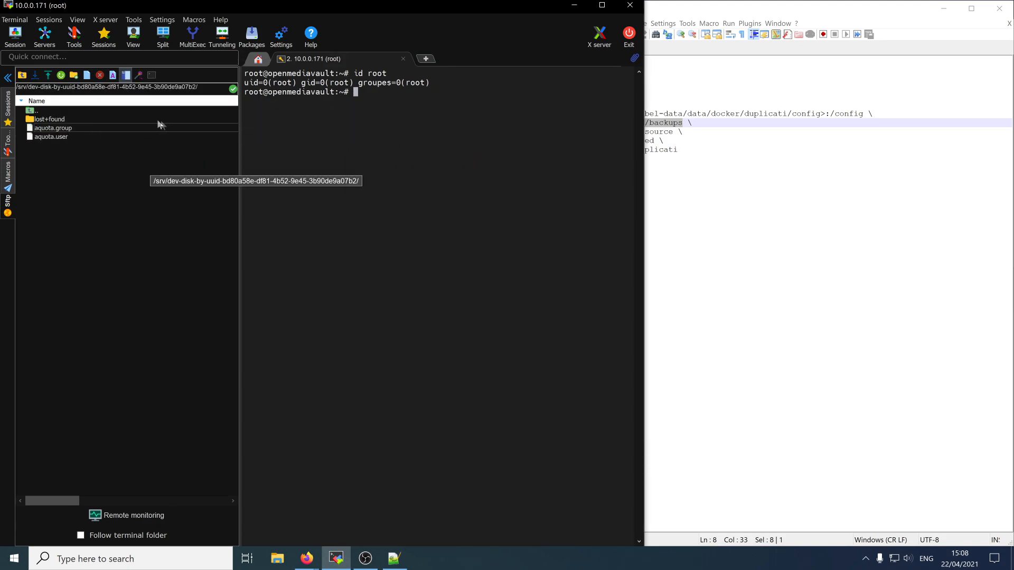
pyautogui.click(74, 75)
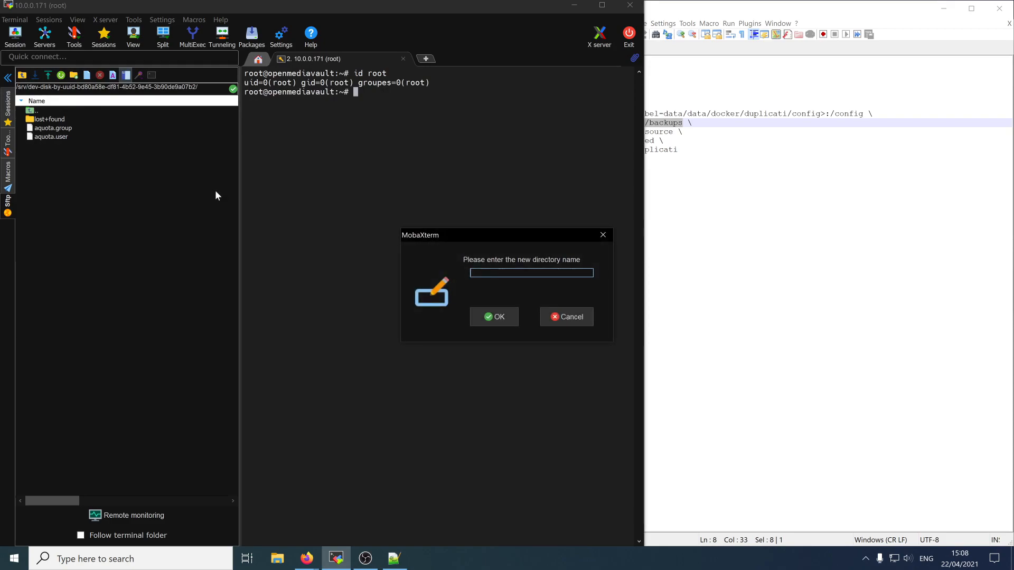
pyautogui.write('backups')
pyautogui.press('Return')
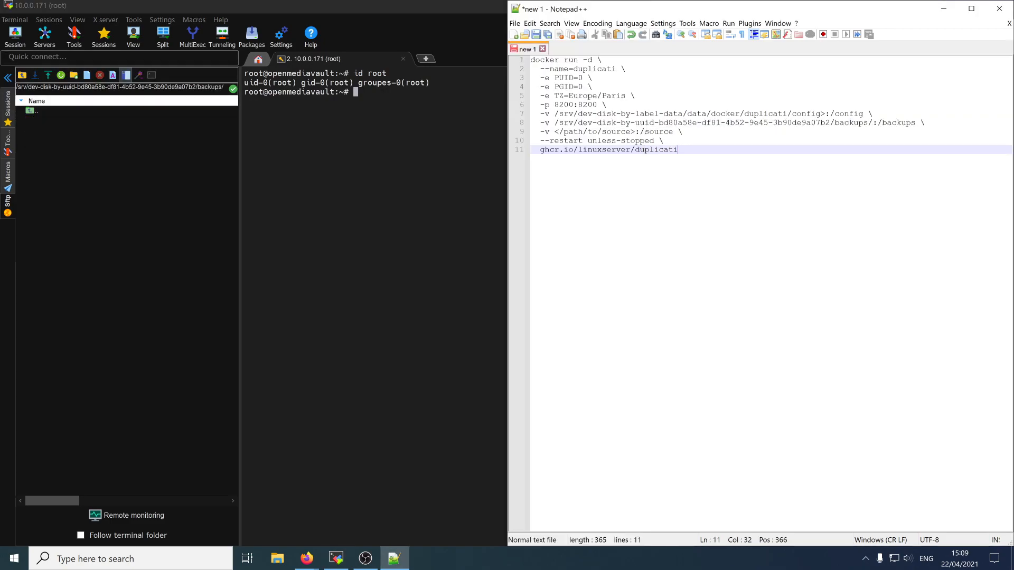
# Step: Browse to the data folder over SFTP and point the /source volume's host path to /srv/dev-disk-by-label-data/data/
pyautogui.moveTo(877, 123); pyautogui.dragTo(915, 123)
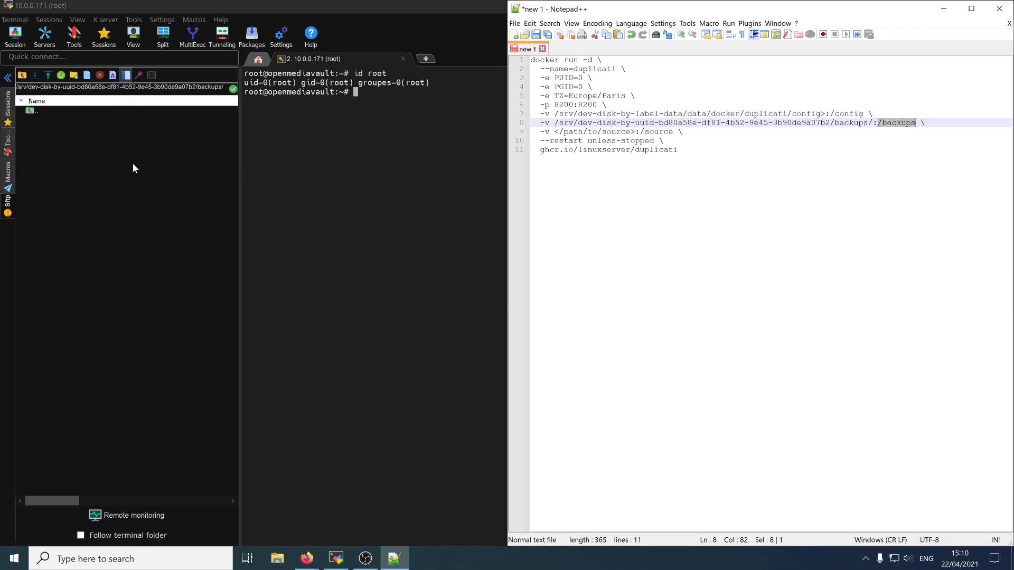
pyautogui.doubleClick(52, 112)
pyautogui.doubleClick(52, 112)
pyautogui.doubleClick(58, 118)
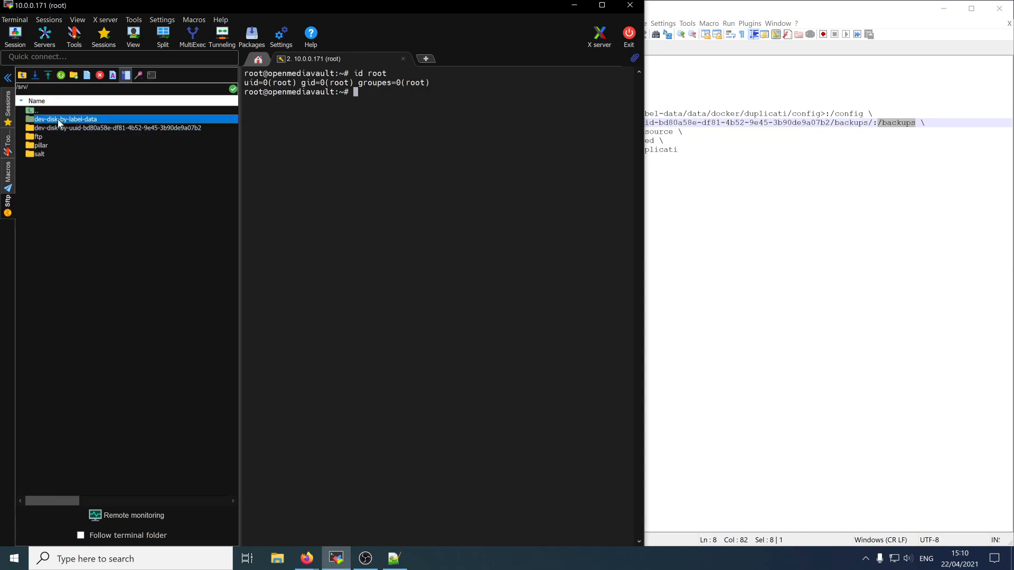
pyautogui.doubleClick(68, 120)
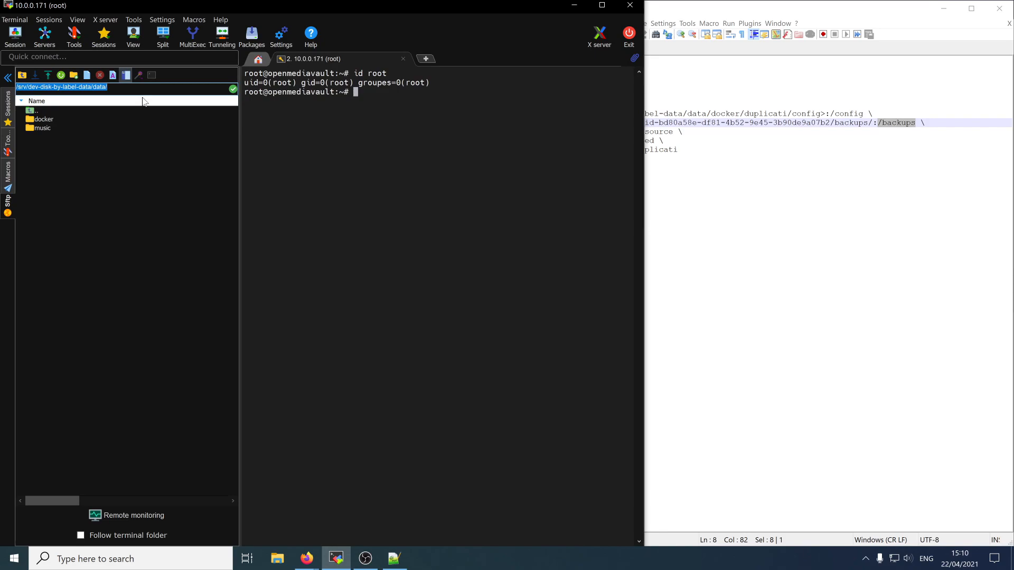
pyautogui.click(686, 150)
pyautogui.moveTo(554, 131); pyautogui.dragTo(636, 131)
pyautogui.write('/srv/dev-disk-by-label-data/data/')
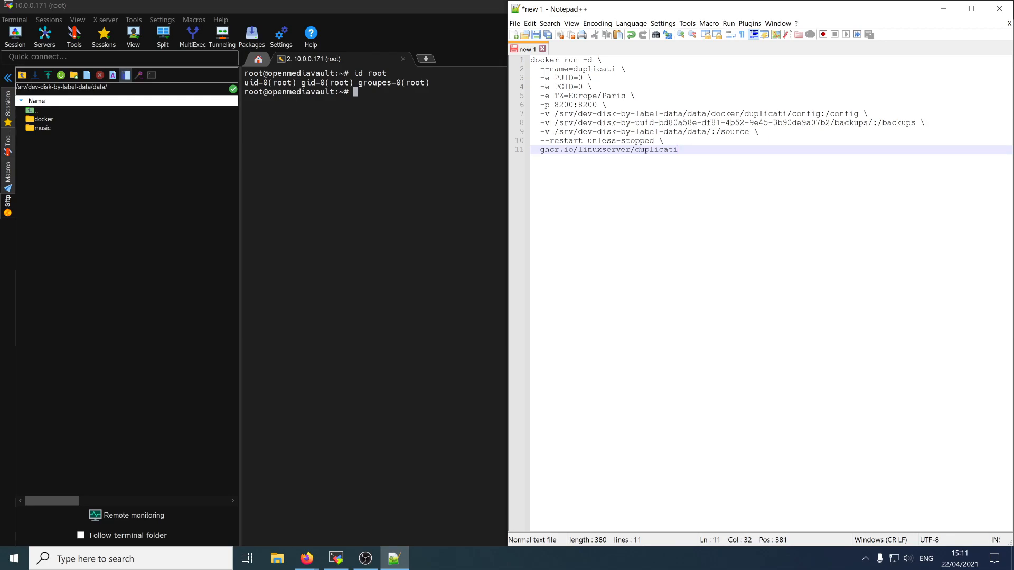
# Step: Copy the complete docker run command from Notepad++ and run it in the MobaXterm terminal
pyautogui.hotkey('ctrl', 'a')
pyautogui.hotkey('ctrl', 'c')
pyautogui.rightClick(359, 312)
pyautogui.press('Return')
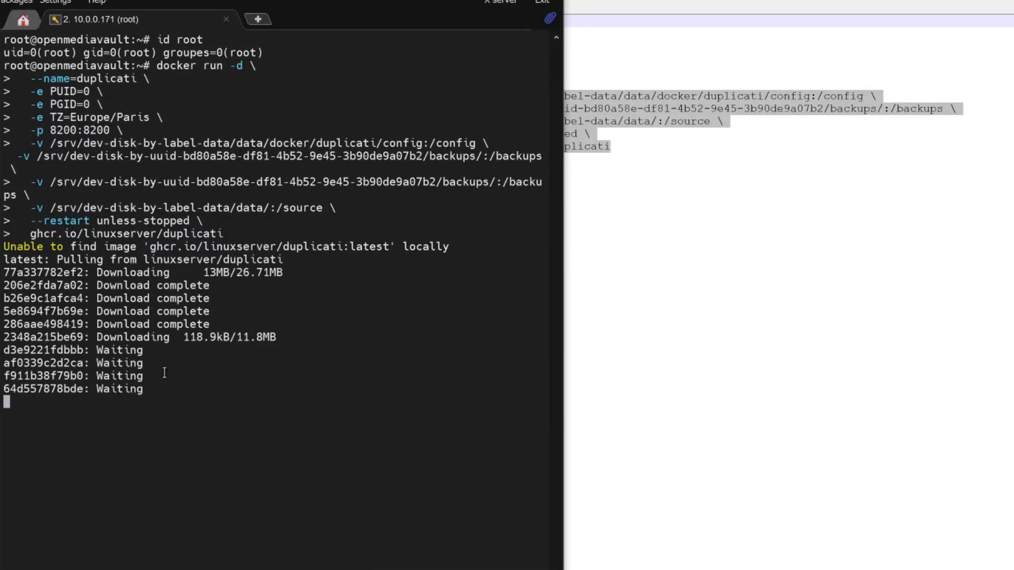
# Step: Check the image name and port in the docker run command, and open 10.0.0.171:8200 in Firefox, leaving the openmediavault page
pyautogui.click(655, 212)
pyautogui.moveTo(612, 149); pyautogui.dragTo(406, 147)
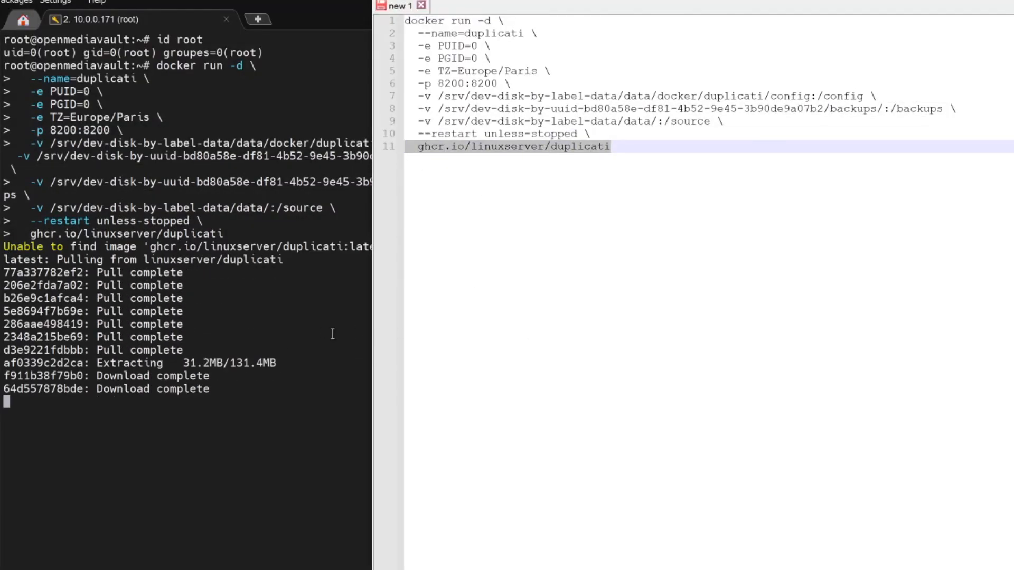
pyautogui.doubleClick(450, 83)
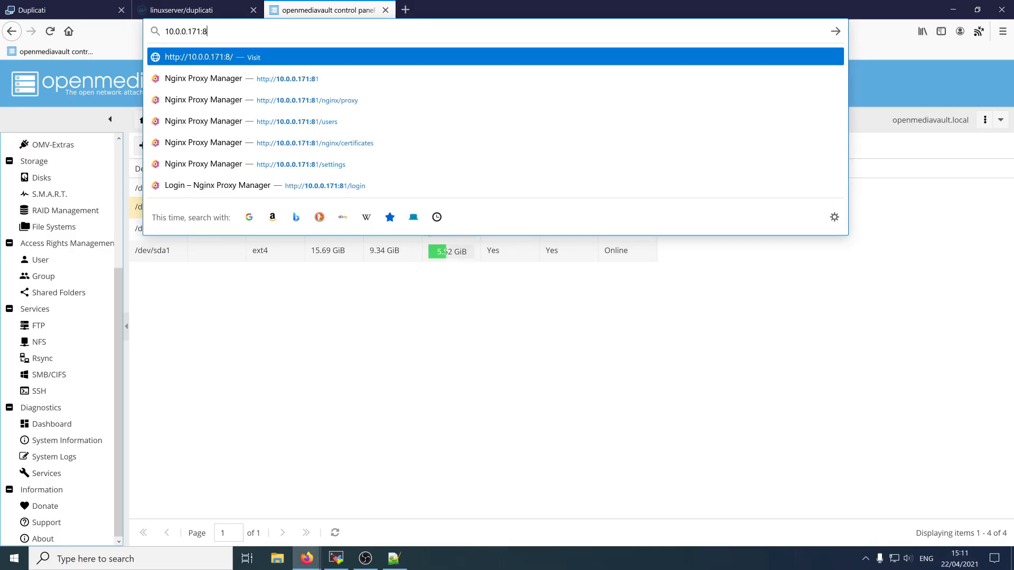
pyautogui.write('200')
pyautogui.press('Return')
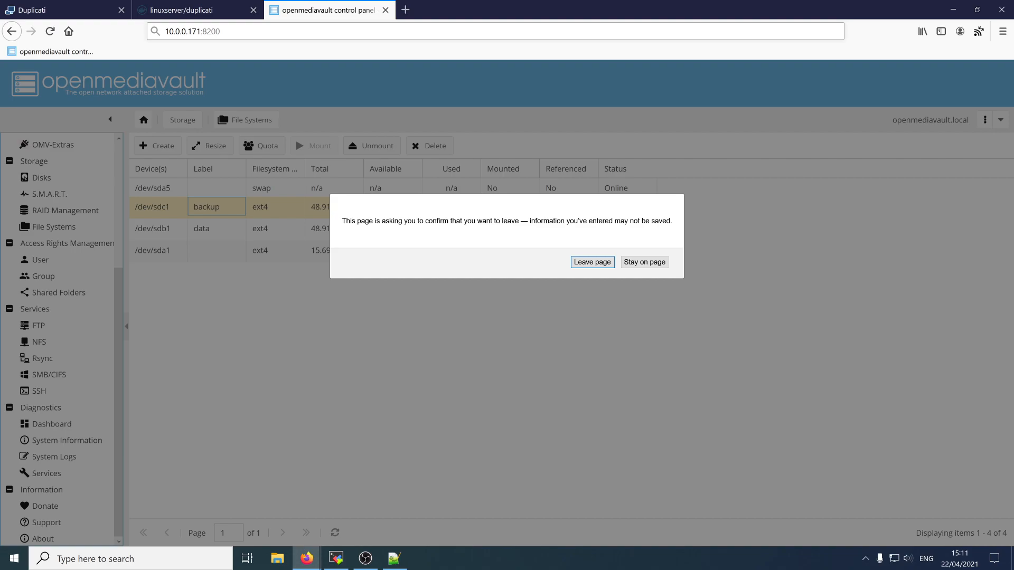
pyautogui.press('Return')
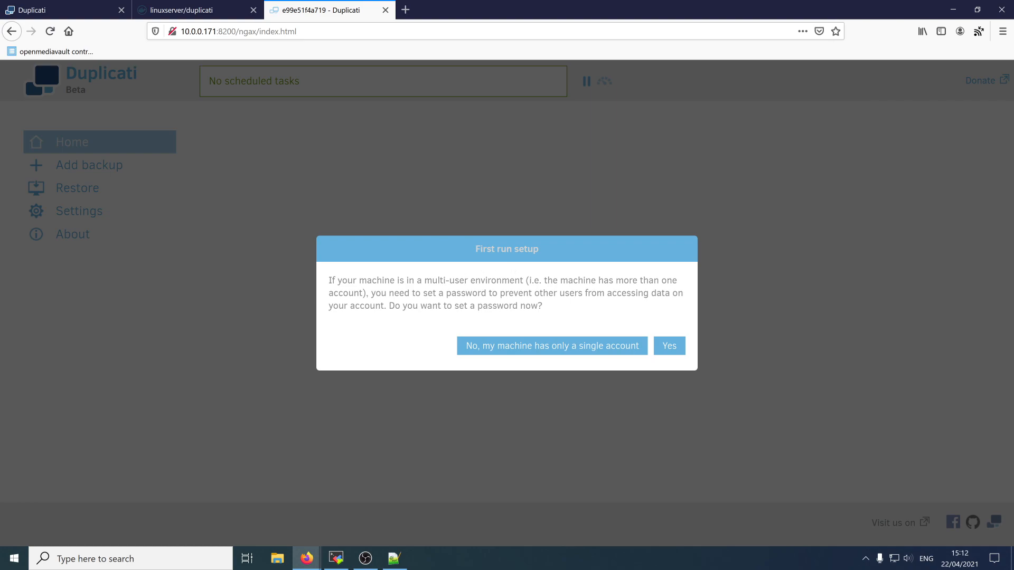
# Step: Answer Yes to the first-run password question and leave the user interface password option disabled in the settings
pyautogui.doubleClick(226, 31)
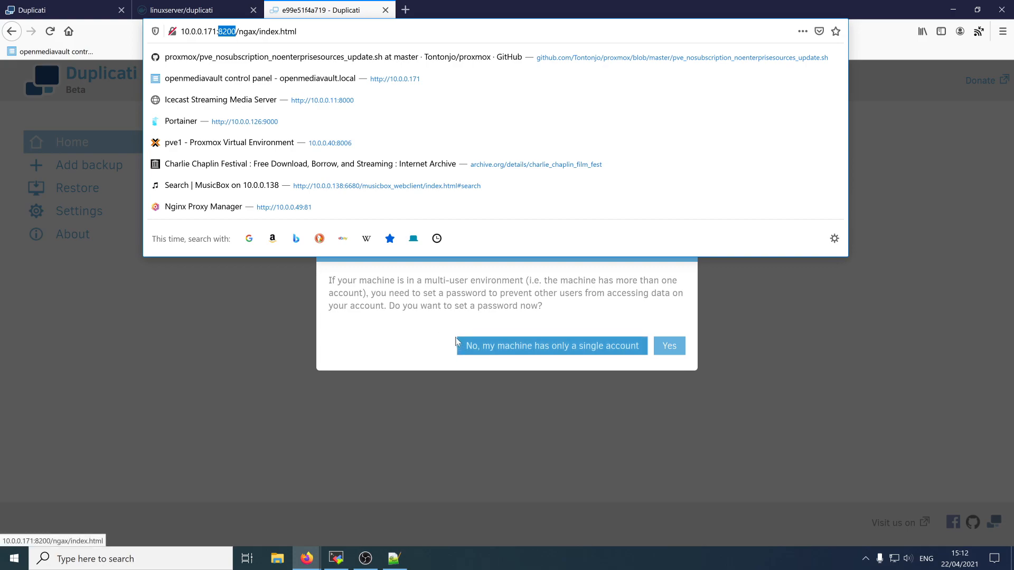
pyautogui.click(669, 346)
pyautogui.click(211, 209)
pyautogui.click(251, 229)
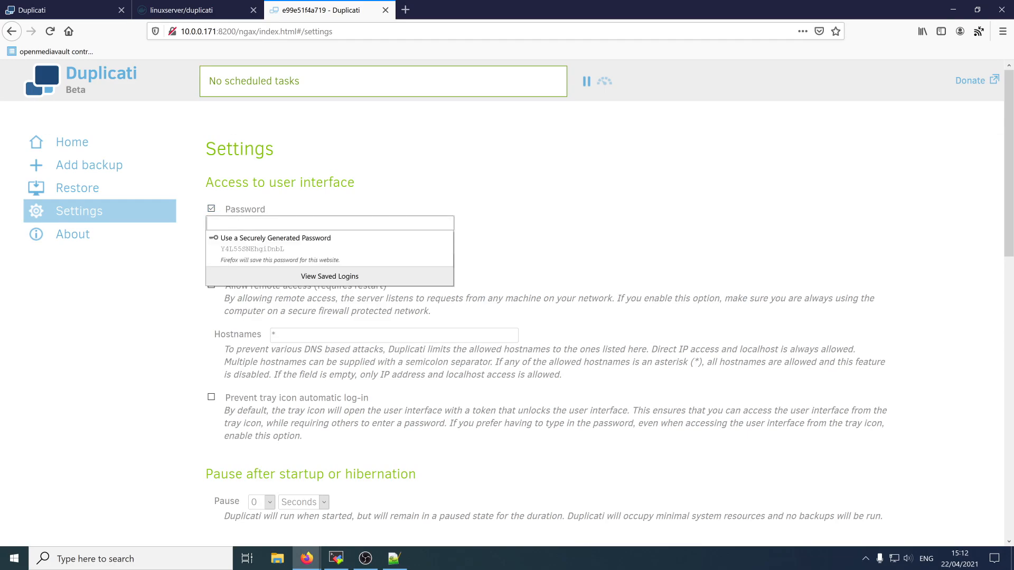
pyautogui.click(211, 209)
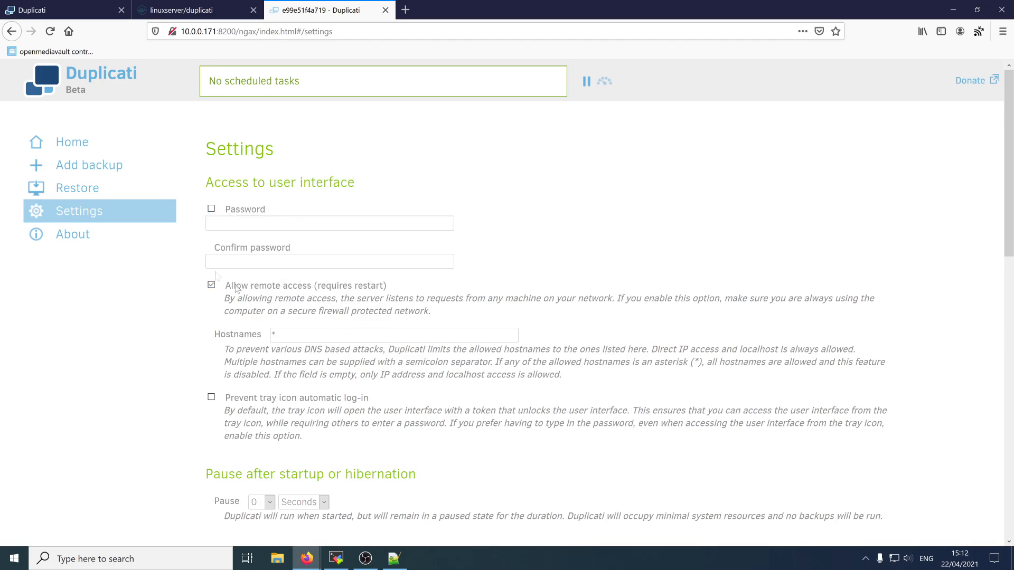
# Step: Start configuring a new backup named daily_to_local and keep the built-in AES-256 encryption
pyautogui.click(74, 142)
pyautogui.click(113, 166)
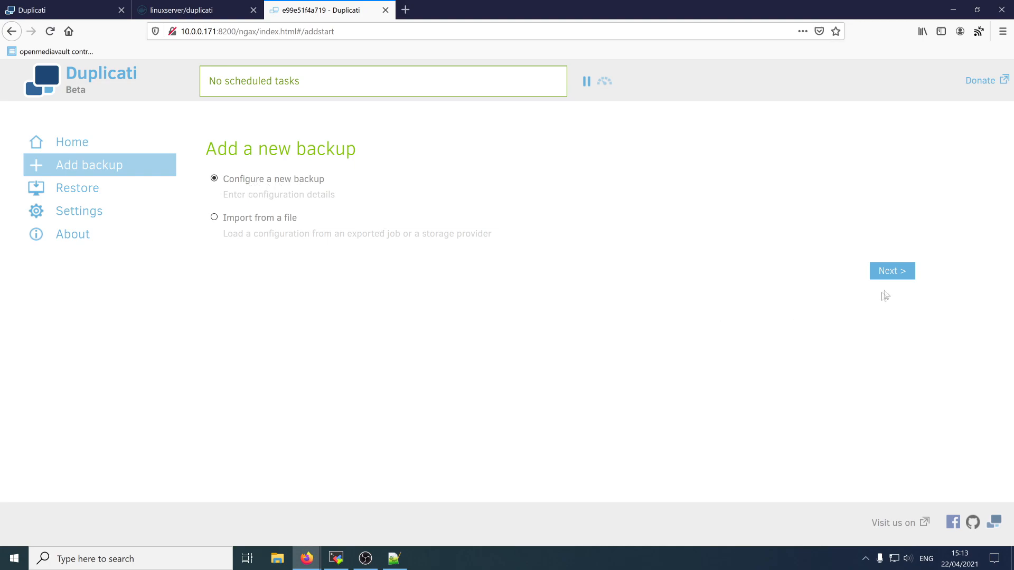
pyautogui.click(893, 274)
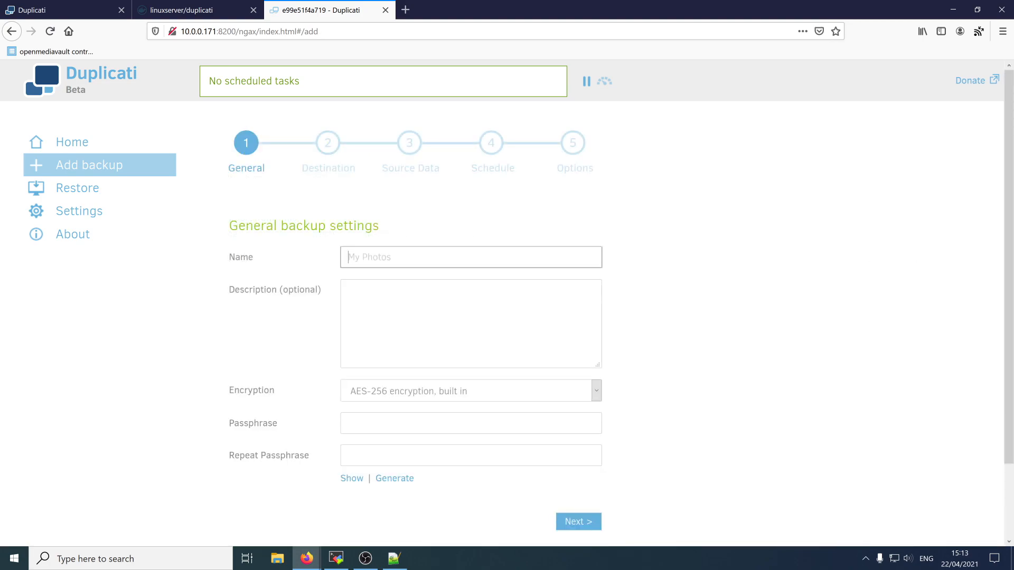
pyautogui.write('daily_to_local')
pyautogui.click(434, 392)
pyautogui.click(434, 392)
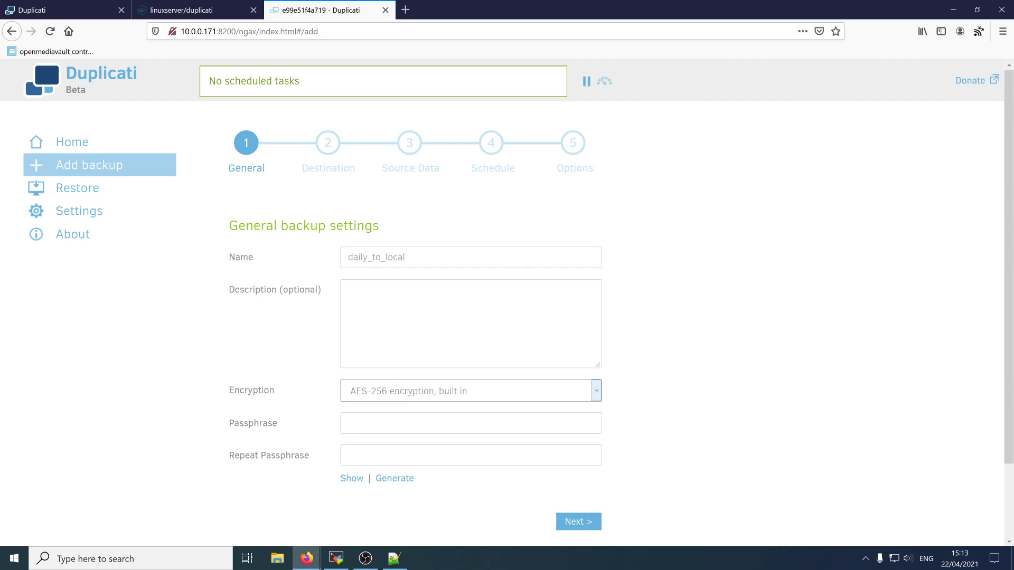
# Step: Enter the encryption passphrase, repeat it, and continue to the backup destination
pyautogui.click(417, 423)
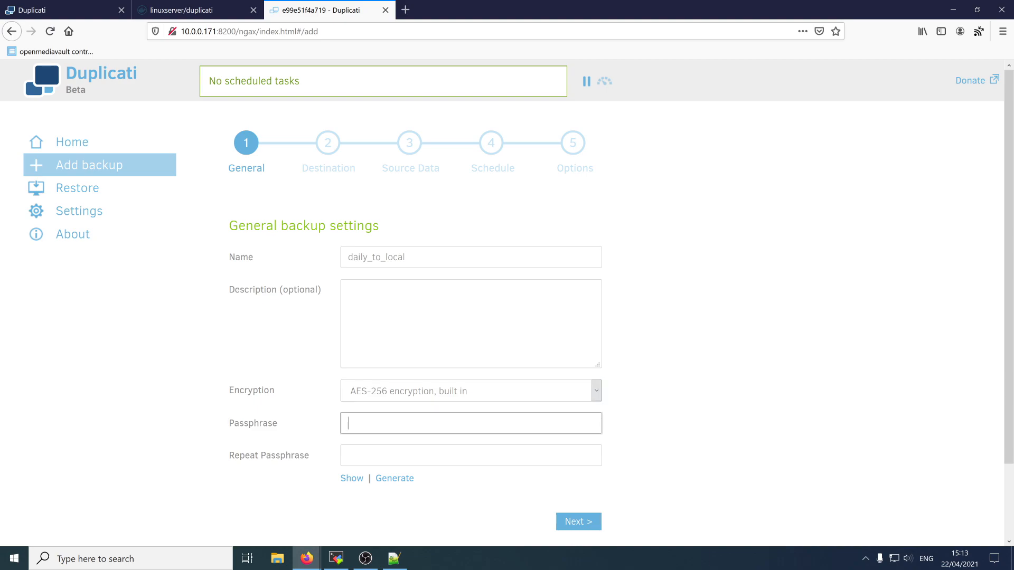
pyautogui.write('•••••••••••')
pyautogui.press('Tab')
pyautogui.write('•••')
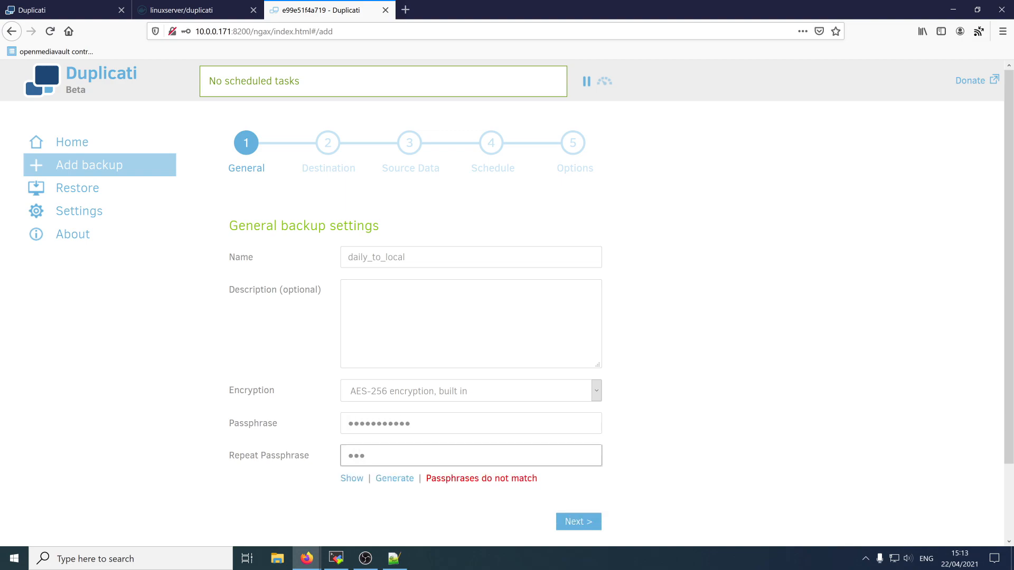
pyautogui.write('••••••••')
pyautogui.press('Tab')
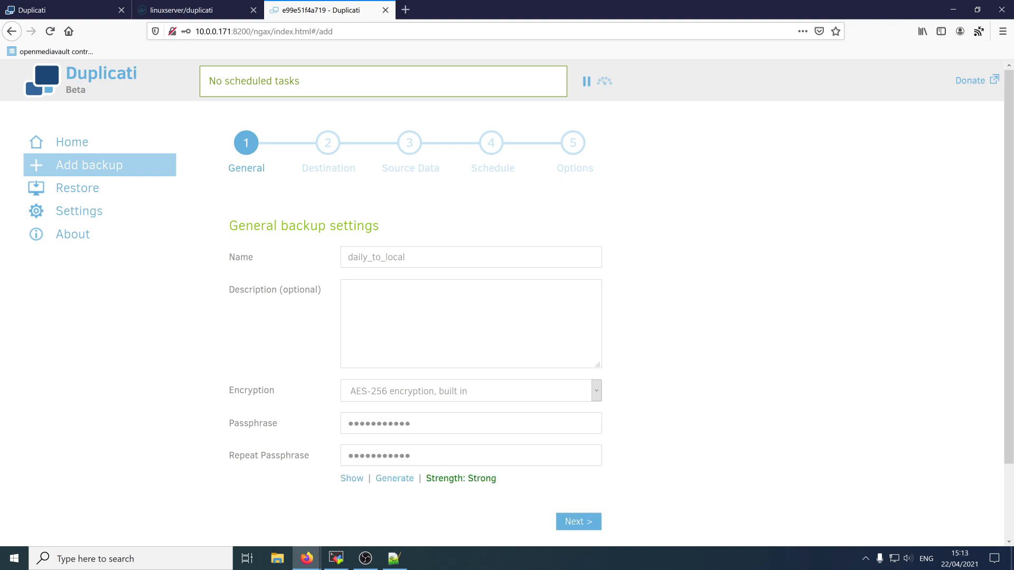
pyautogui.click(580, 522)
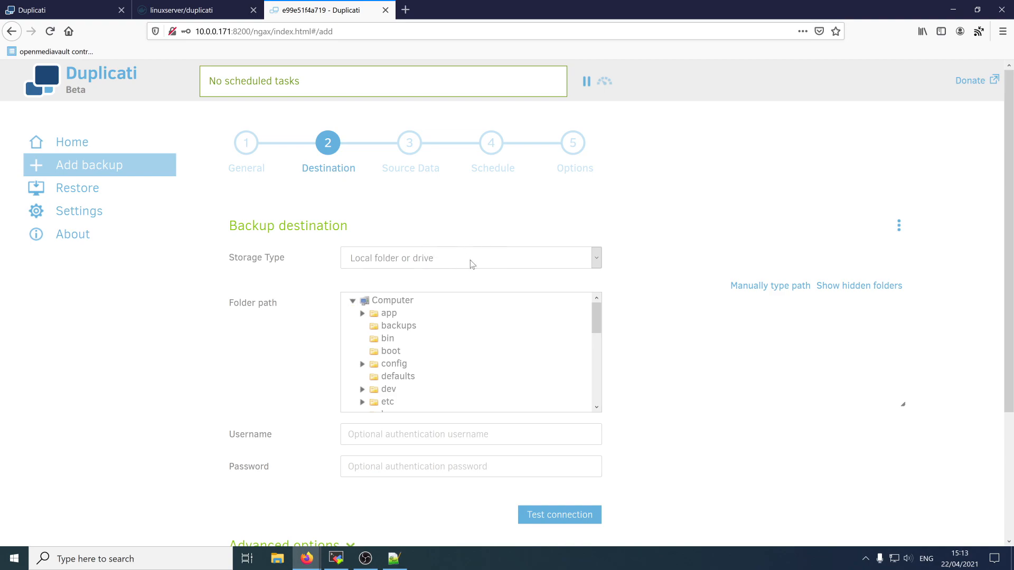
# Step: Review the available storage types and choose Local folder or drive for the backup destination
pyautogui.click(452, 258)
pyautogui.scroll(-4, 452, 326)
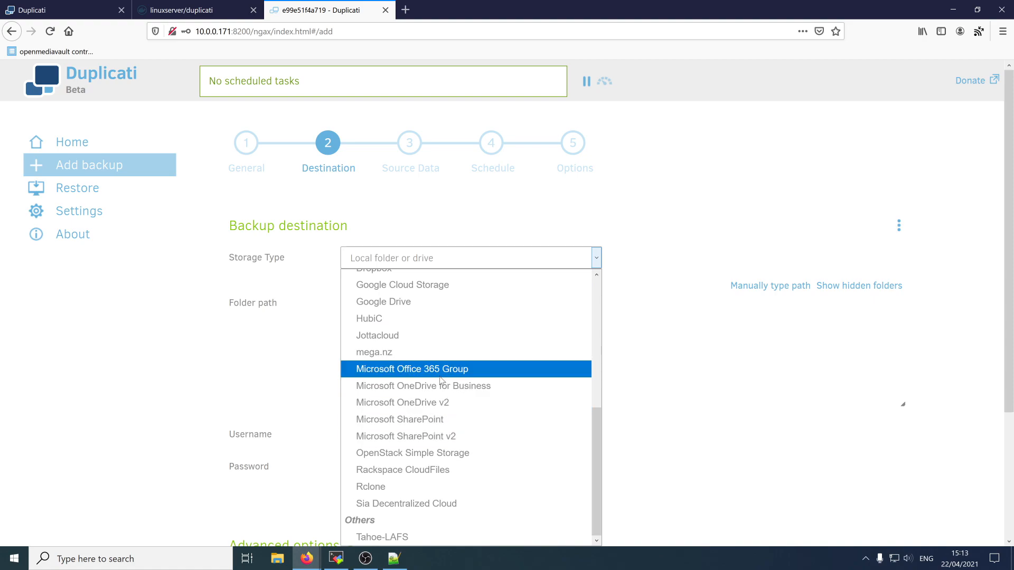
pyautogui.scroll(1, 443, 408)
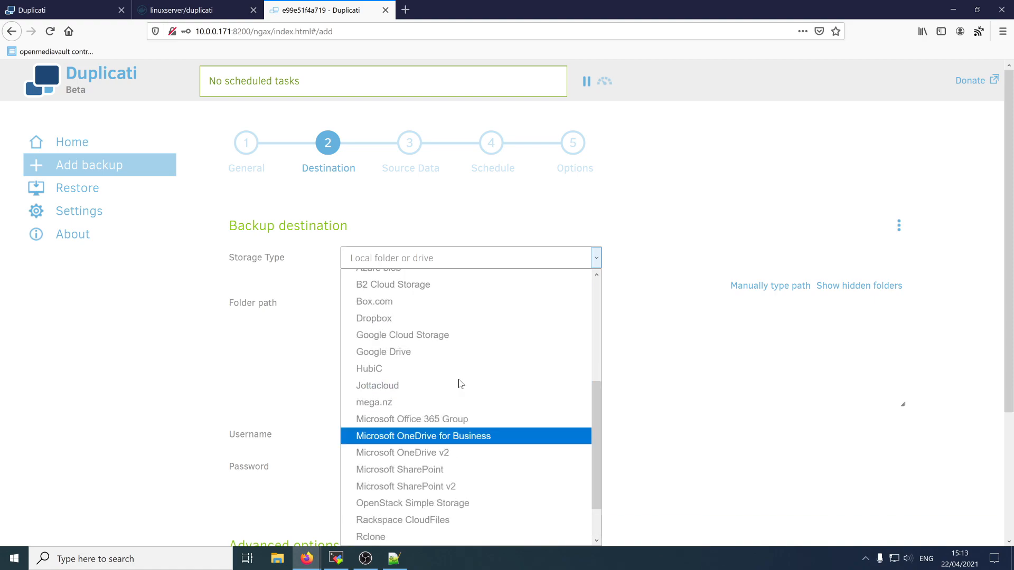
pyautogui.scroll(3, 427, 349)
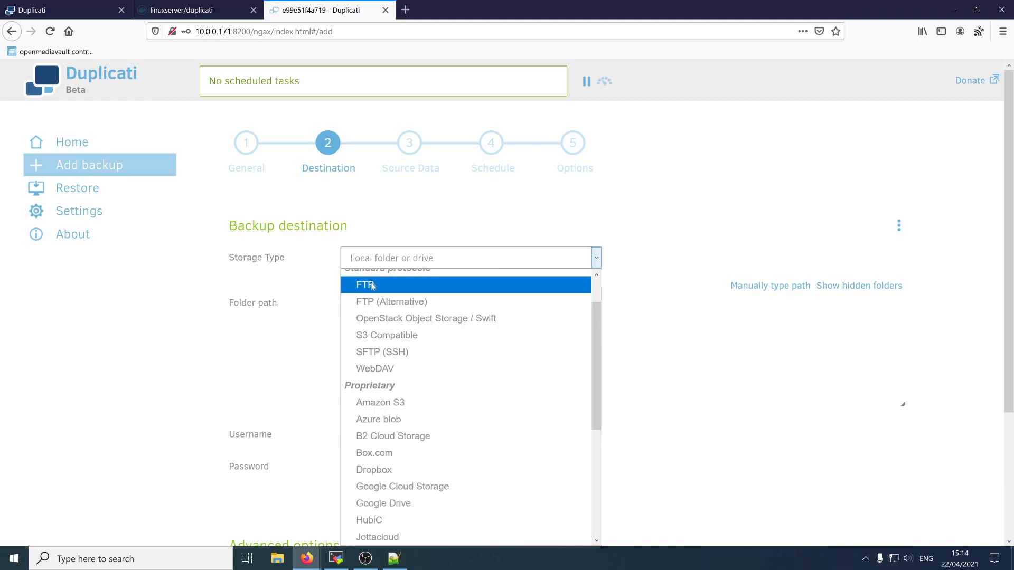
pyautogui.scroll(1, 486, 479)
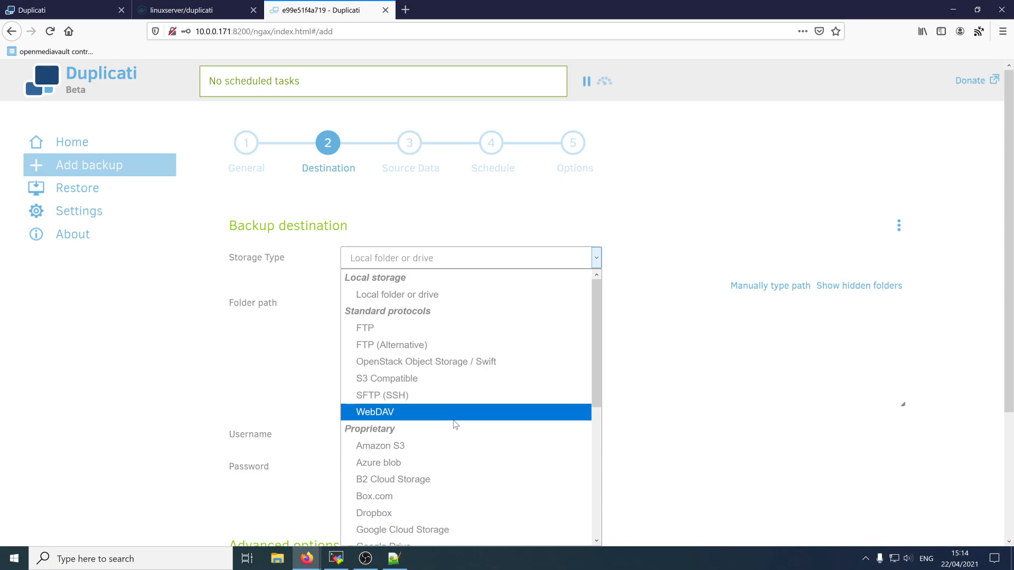
pyautogui.click(380, 295)
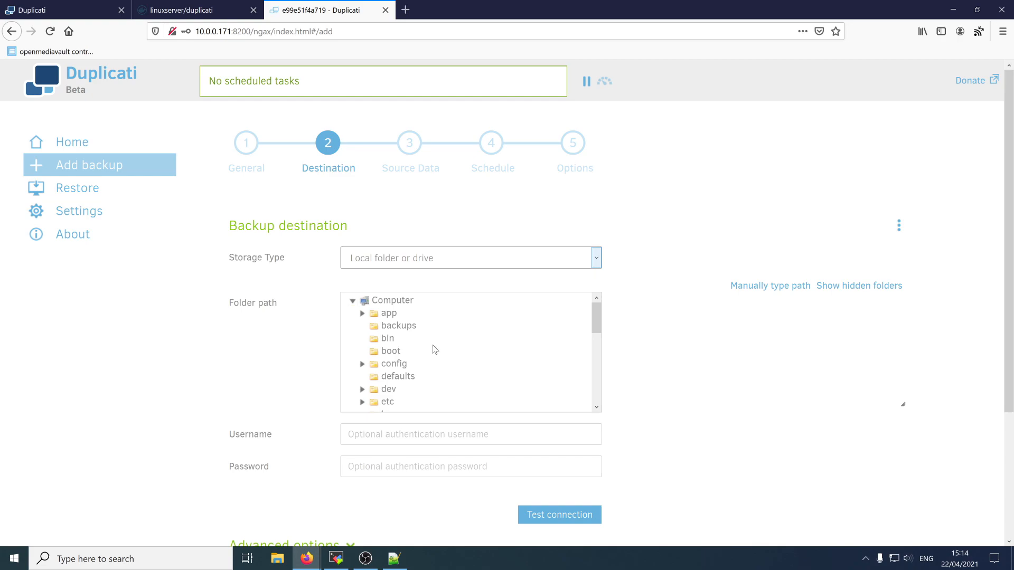
# Step: Check the /backups container path in the Notepad++ command and select the backups folder as the destination in Duplicati
pyautogui.click(394, 558)
pyautogui.click(679, 150)
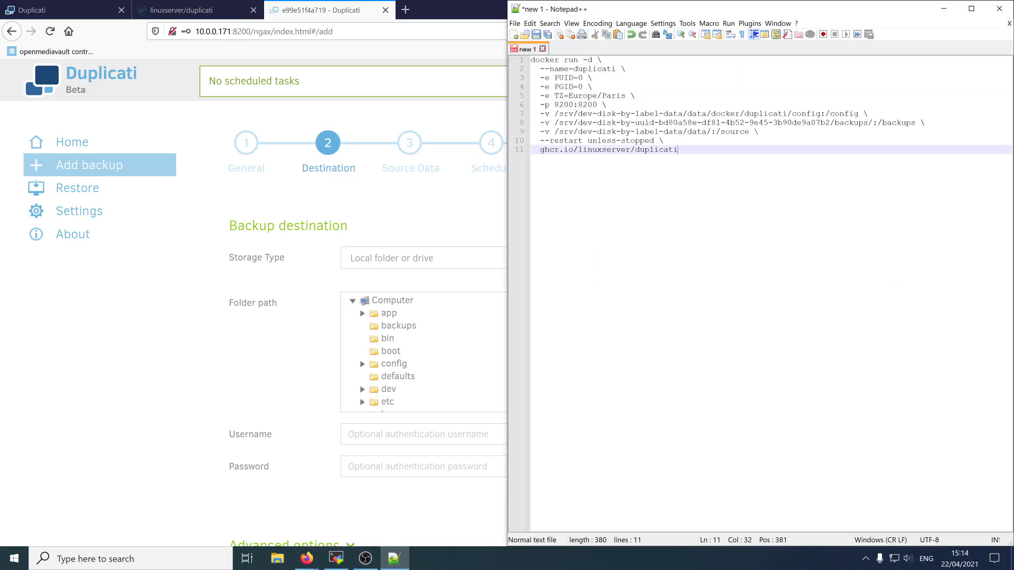
pyautogui.moveTo(880, 123); pyautogui.dragTo(914, 122)
pyautogui.click(361, 358)
pyautogui.click(399, 325)
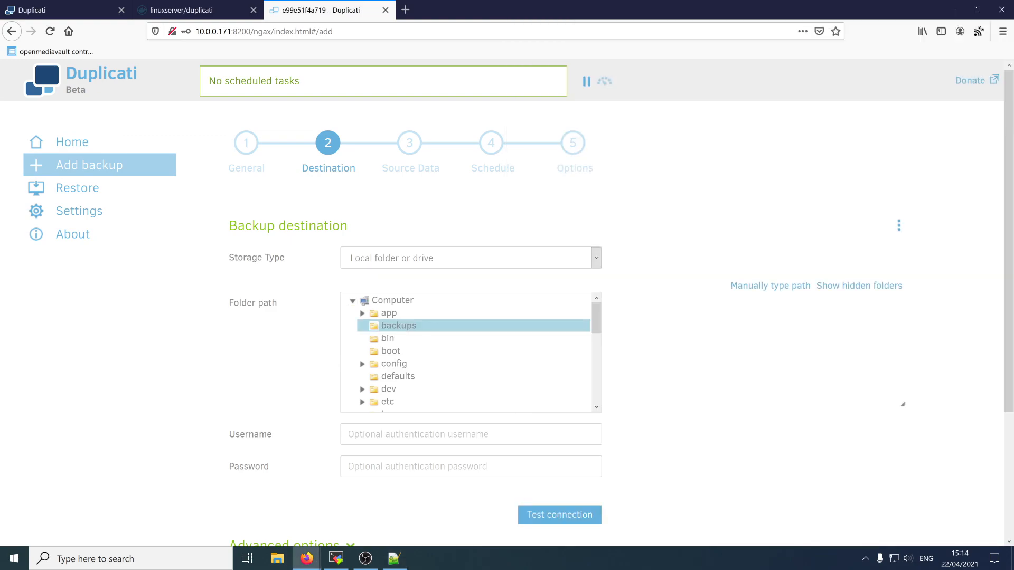
pyautogui.doubleClick(399, 326)
pyautogui.click(447, 327)
# Step: Test the connection to the backup destination and continue to the source data selection
pyautogui.click(570, 518)
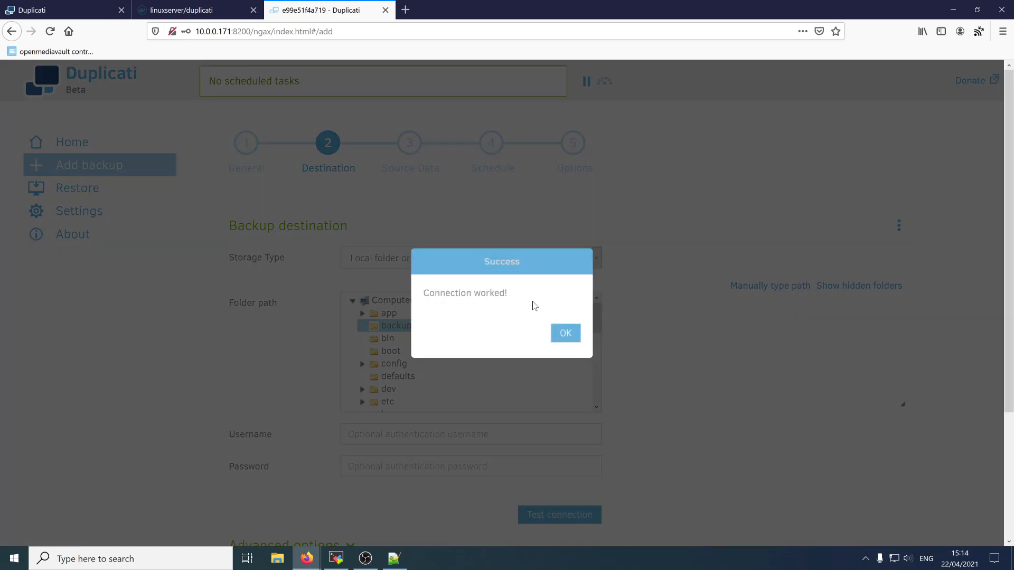
pyautogui.click(566, 333)
pyautogui.scroll(-3, 530, 385)
pyautogui.scroll(3, 529, 380)
pyautogui.scroll(-3, 607, 481)
pyautogui.click(579, 476)
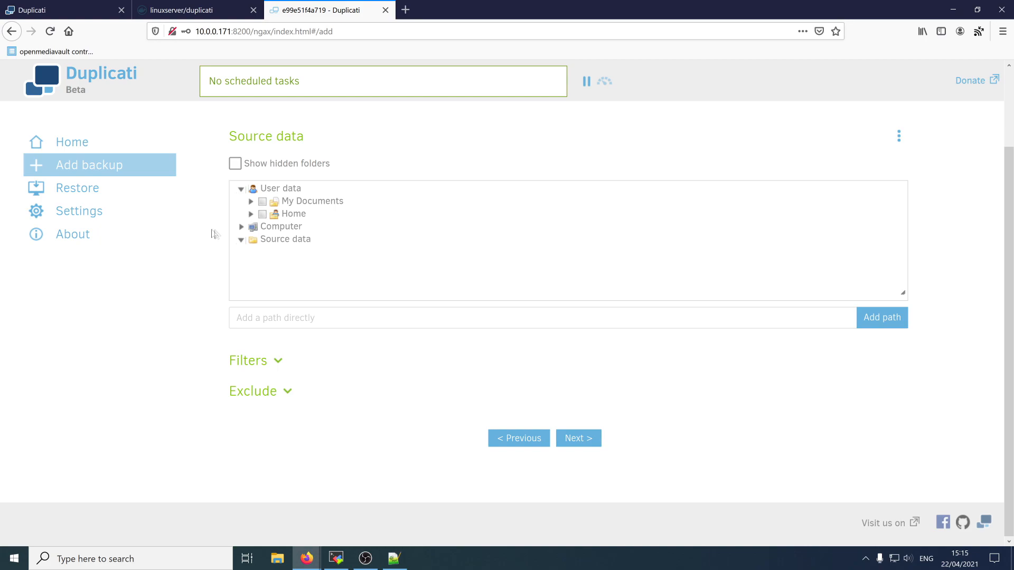
# Step: Check the /source container path in the Notepad++ command and expand the source folder under Computer in Duplicati's source data
pyautogui.click(242, 228)
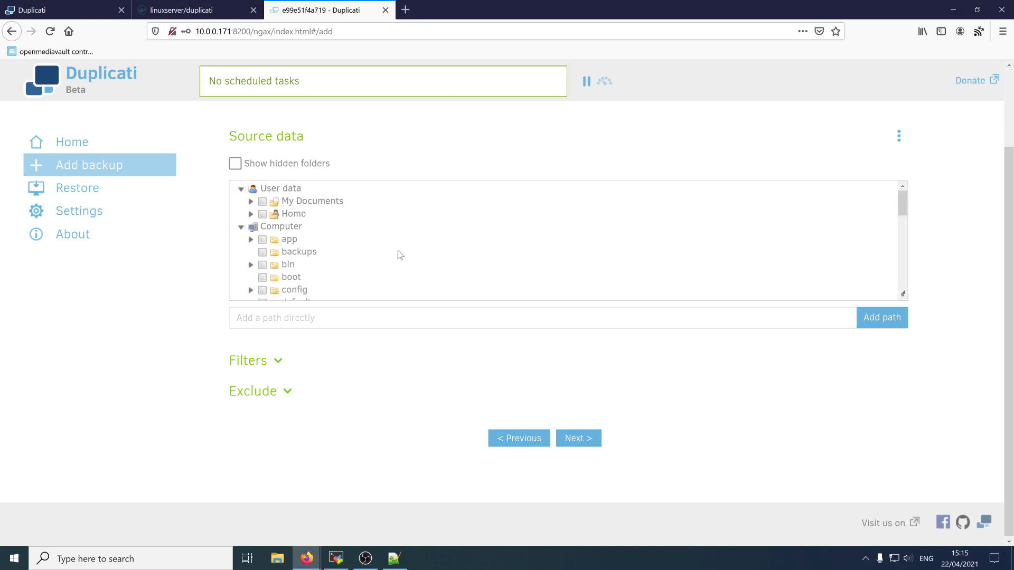
pyautogui.scroll(-5, 400, 256)
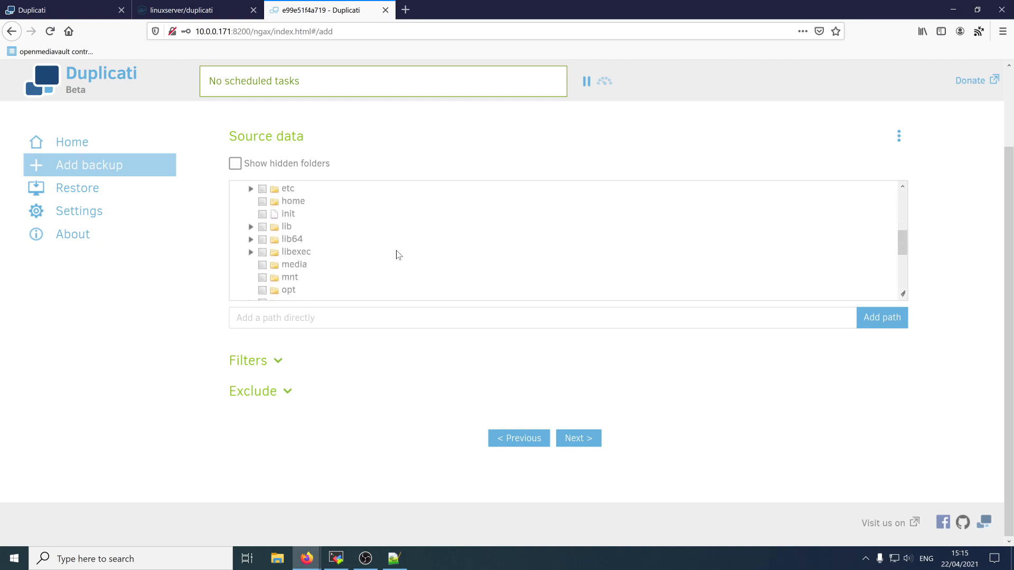
pyautogui.scroll(-3, 399, 256)
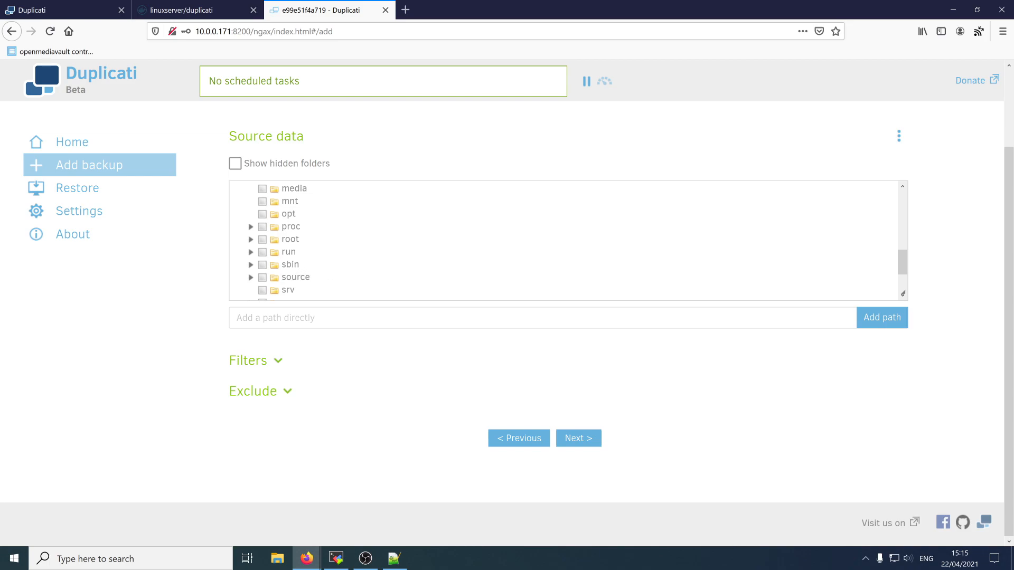
pyautogui.click(402, 554)
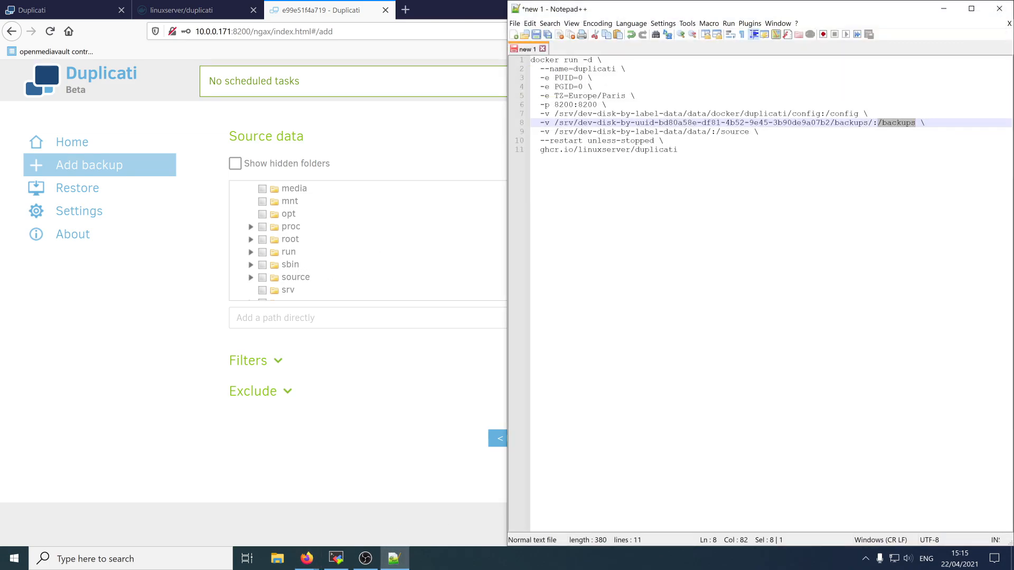
pyautogui.click(253, 283)
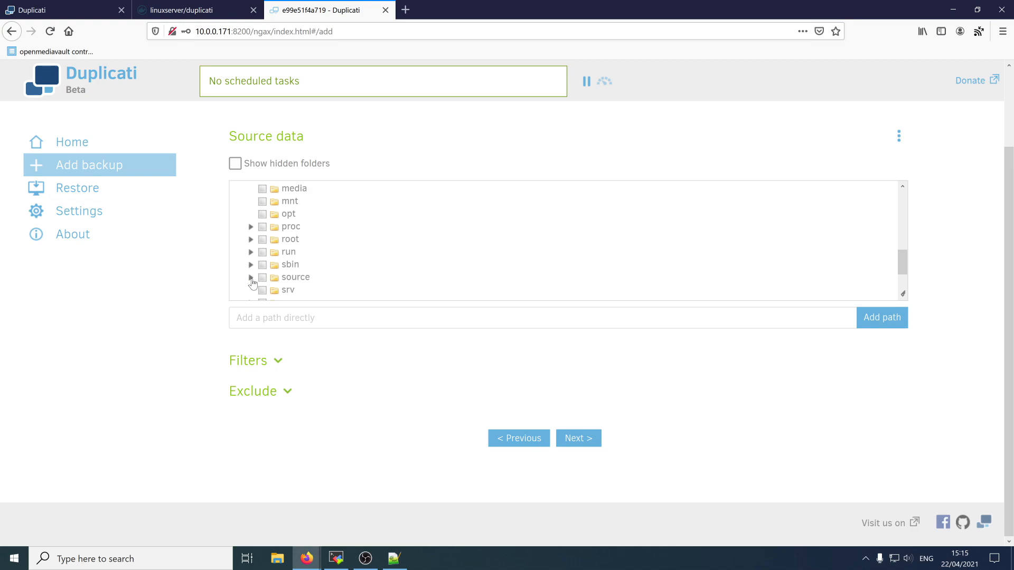
pyautogui.click(251, 278)
pyautogui.scroll(-3, 345, 283)
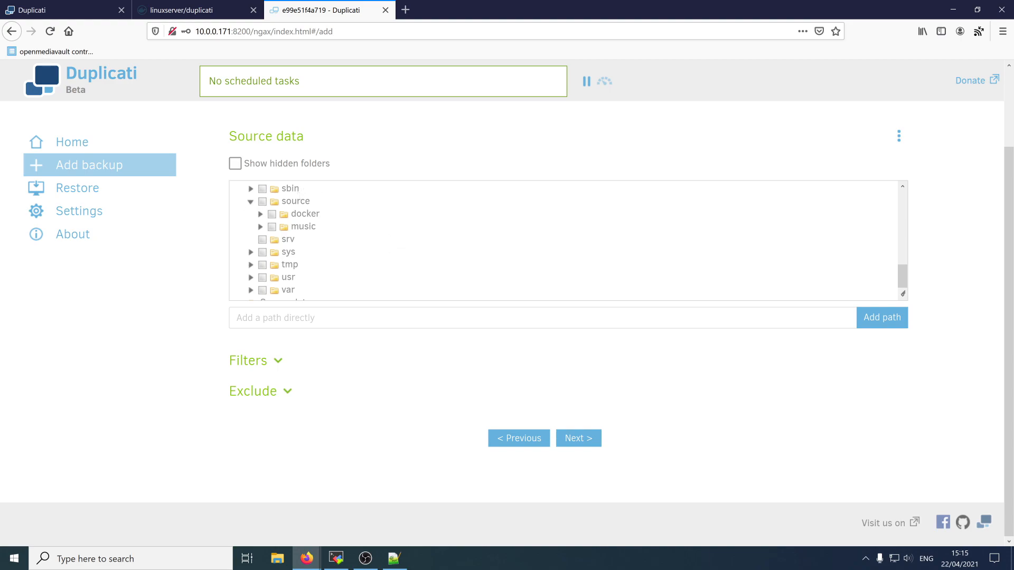
# Step: Include the music folder and docker's nginx folder as source data and continue to the schedule
pyautogui.click(272, 227)
pyautogui.click(260, 215)
pyautogui.click(281, 239)
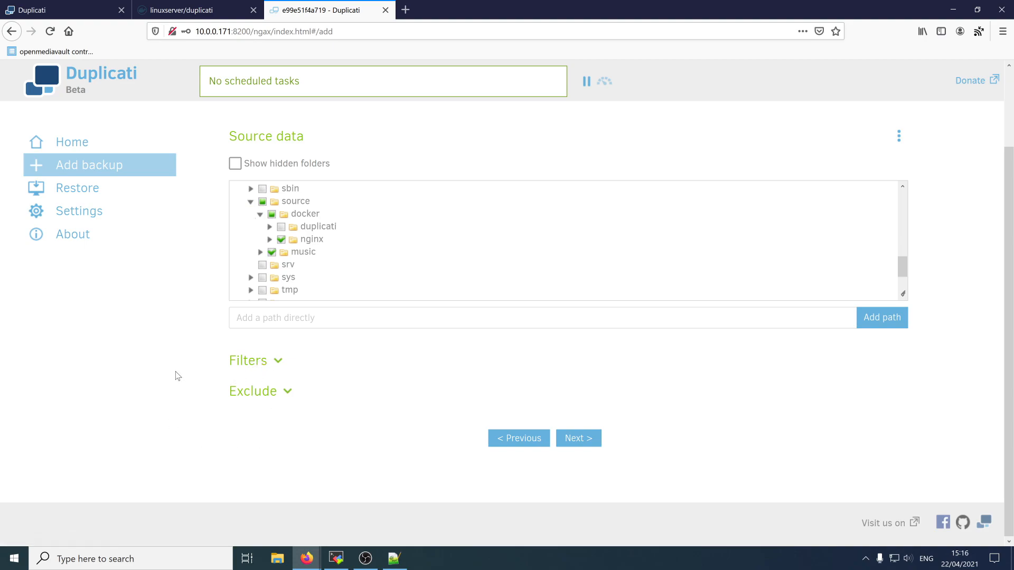
pyautogui.click(585, 443)
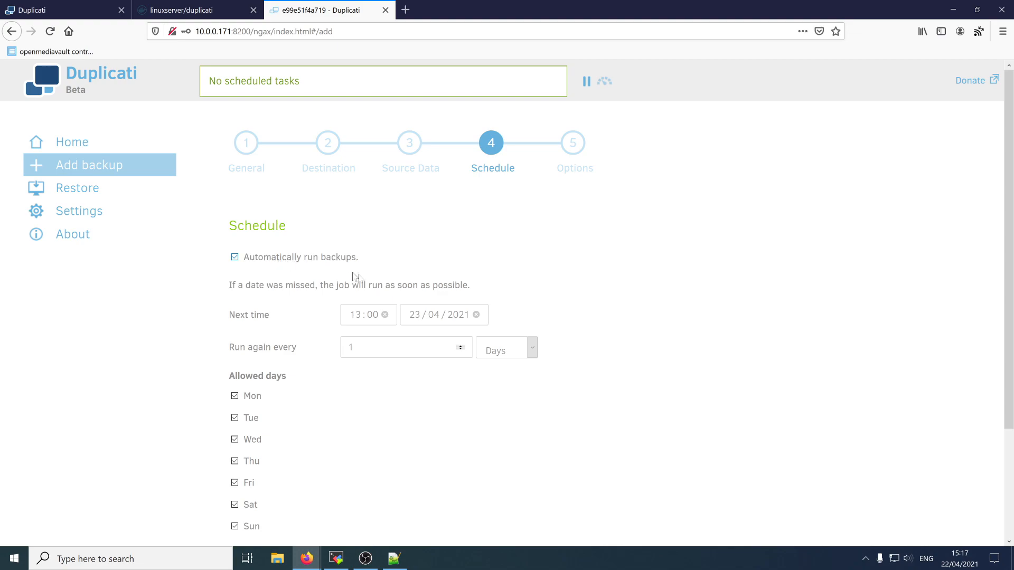
# Step: Set the next backup time to 15:20, keep the one-day repeat interval, and continue to the options
pyautogui.scroll(-2, 365, 257)
pyautogui.click(361, 255)
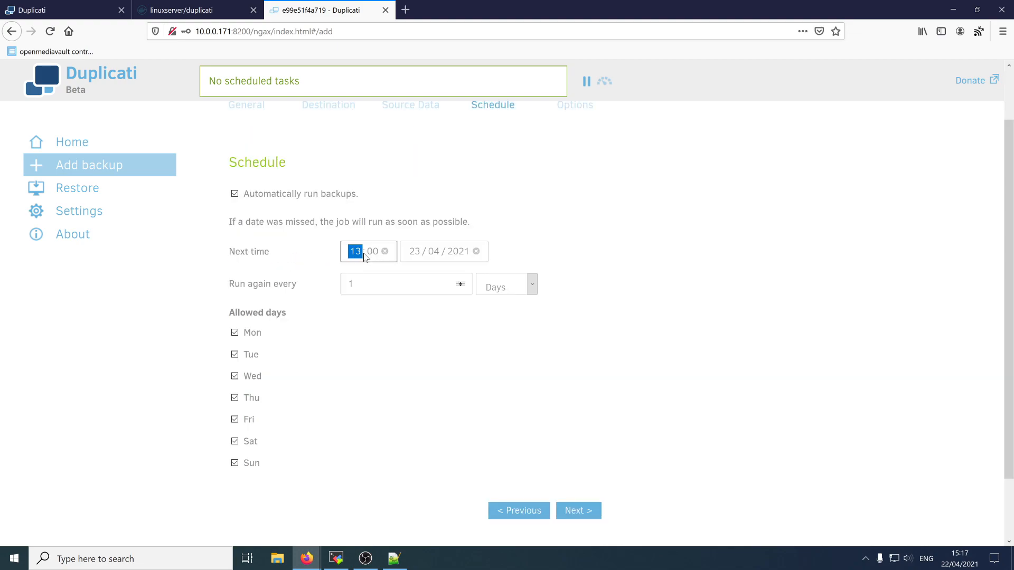
pyautogui.write('1520')
pyautogui.click(514, 285)
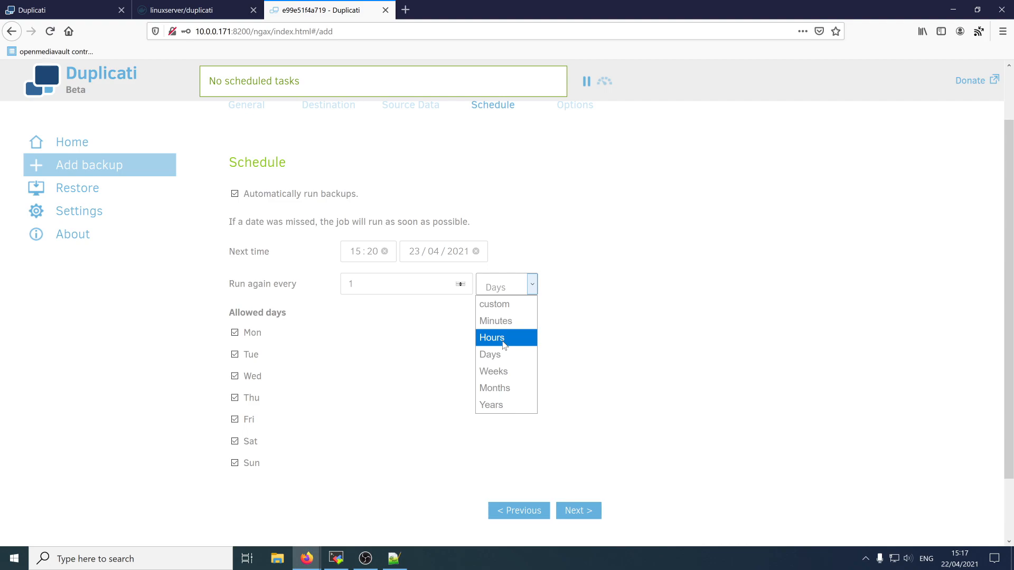
pyautogui.click(654, 370)
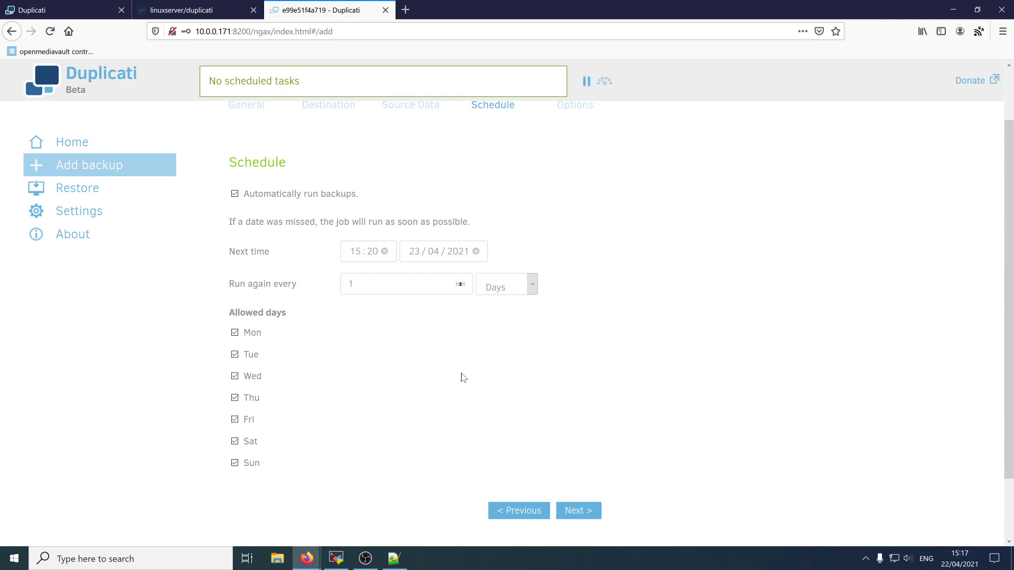
pyautogui.click(584, 516)
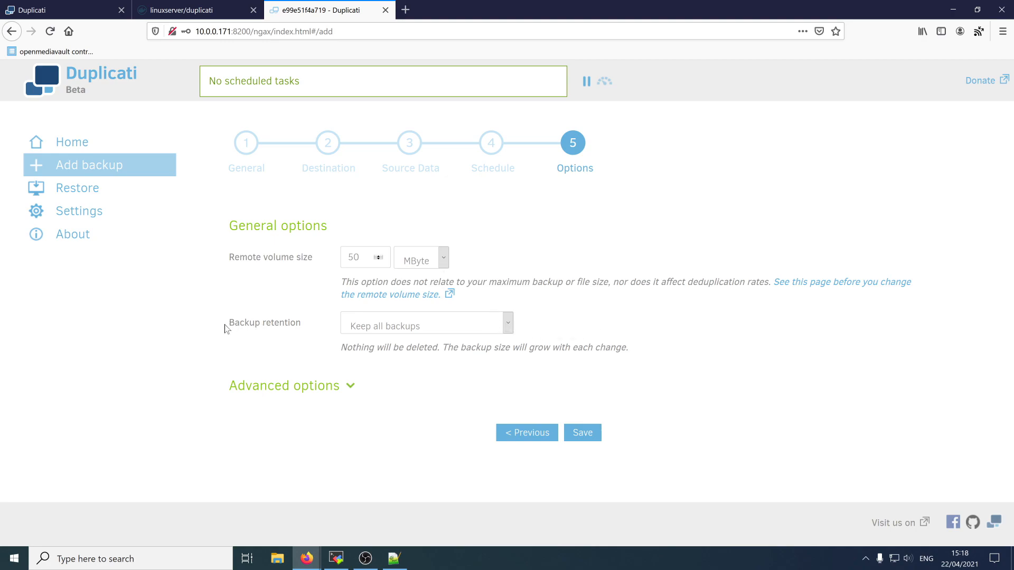
# Step: Set the backup retention to Smart backup retention and save the backup job
pyautogui.click(401, 327)
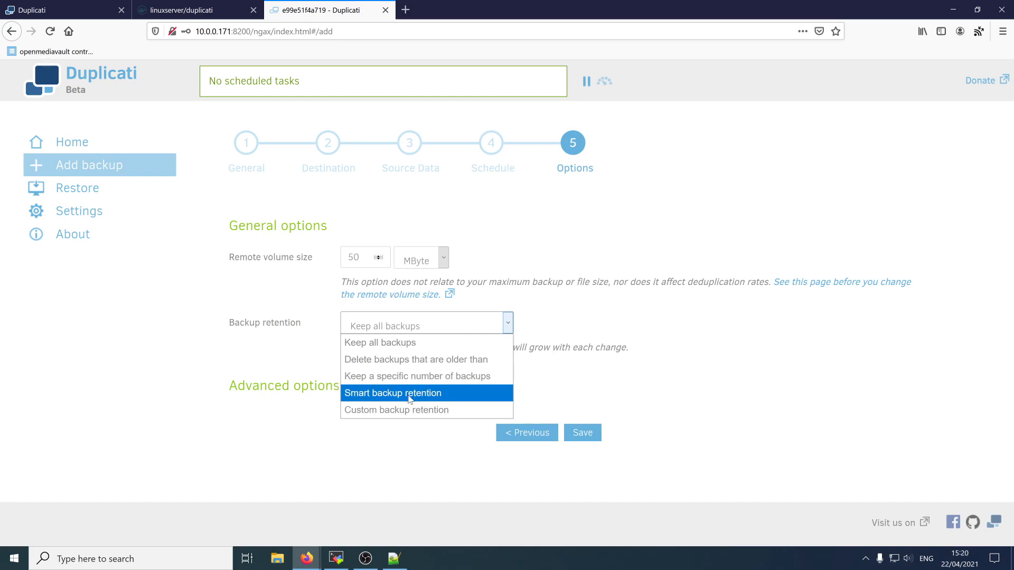
pyautogui.click(422, 394)
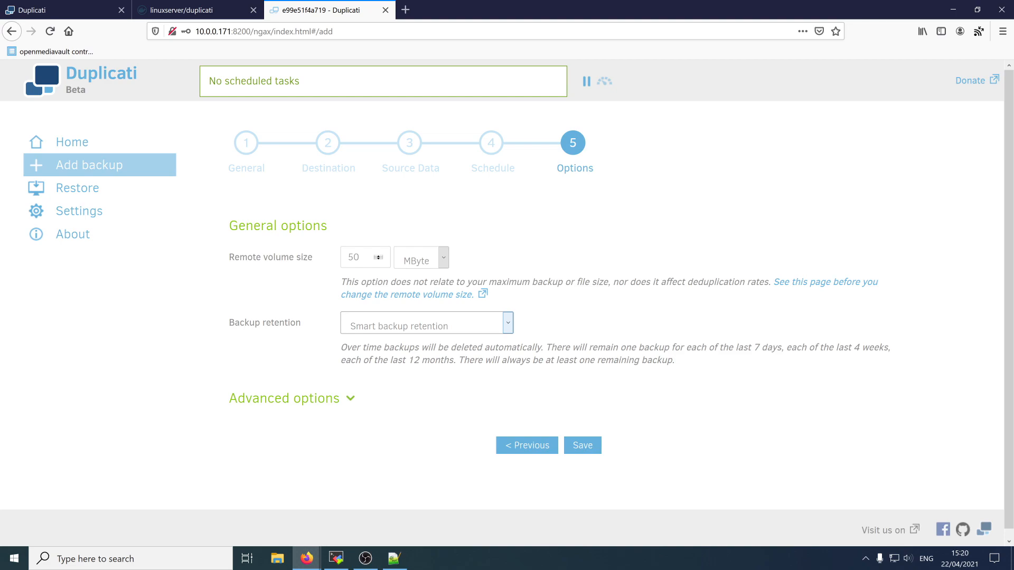
pyautogui.click(584, 446)
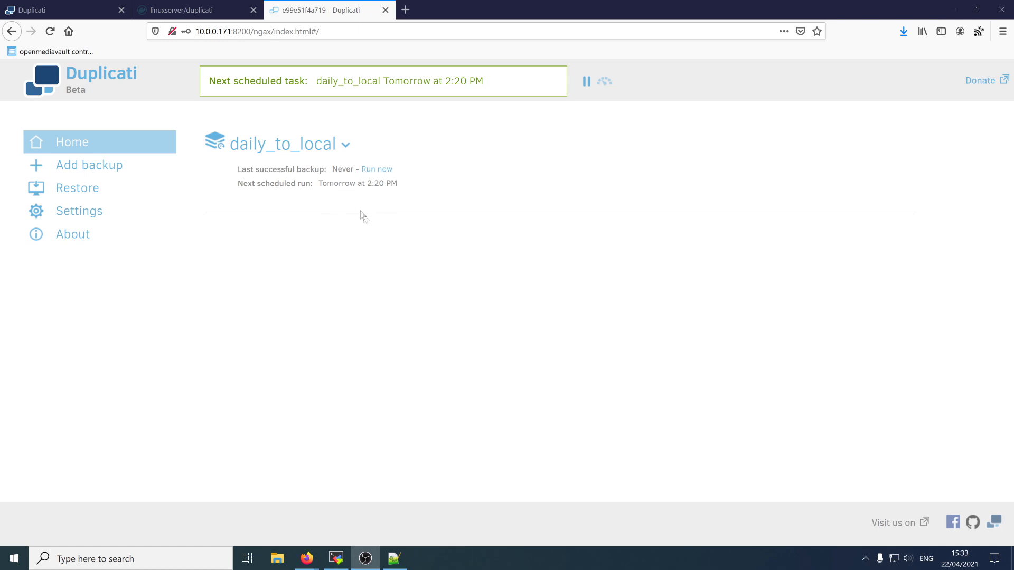
# Step: Run the daily_to_local backup immediately and inspect the files it writes to the backups folder in MobaXterm
pyautogui.click(379, 170)
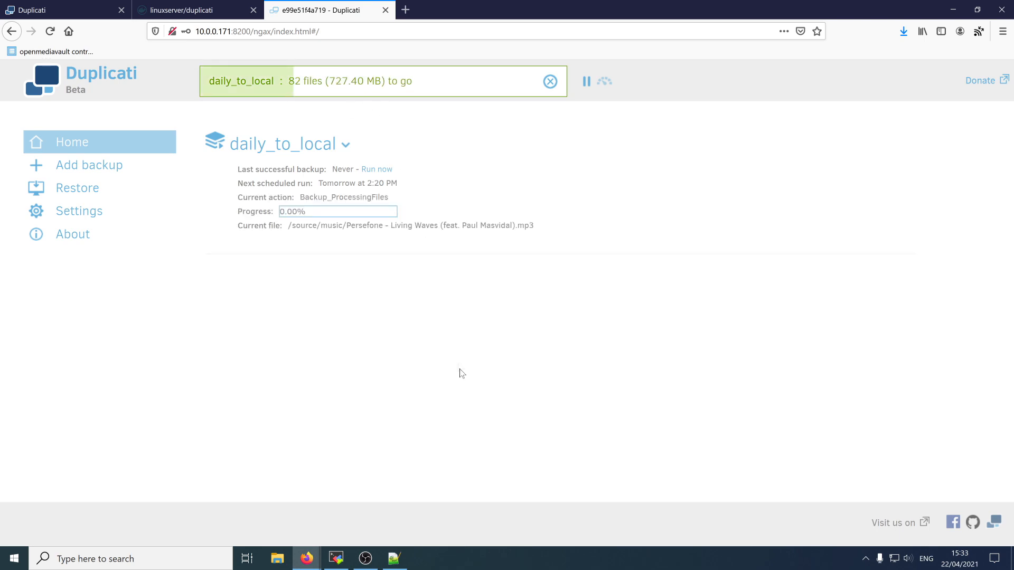
pyautogui.click(336, 558)
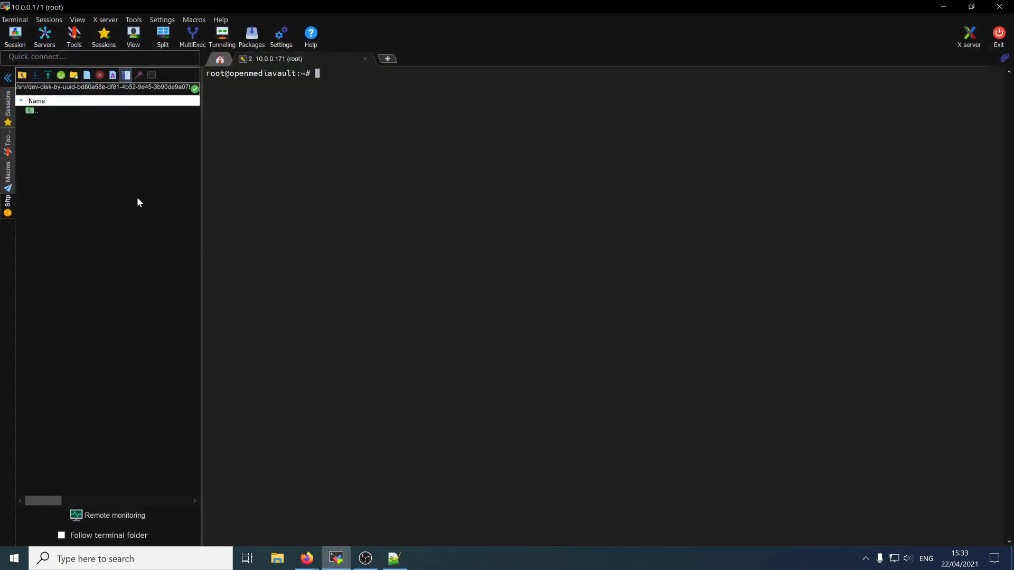
pyautogui.click(106, 87)
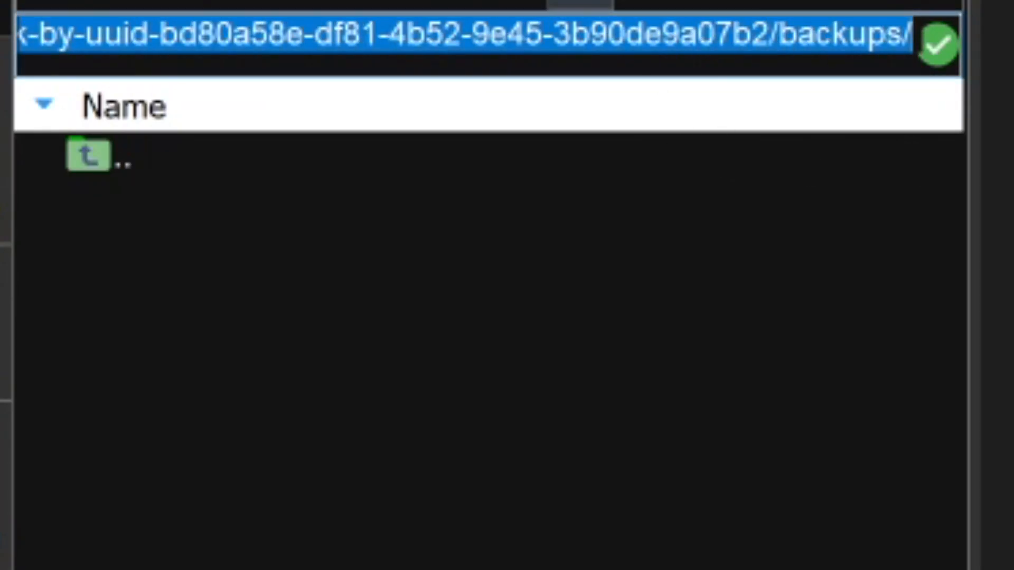
pyautogui.press('Return')
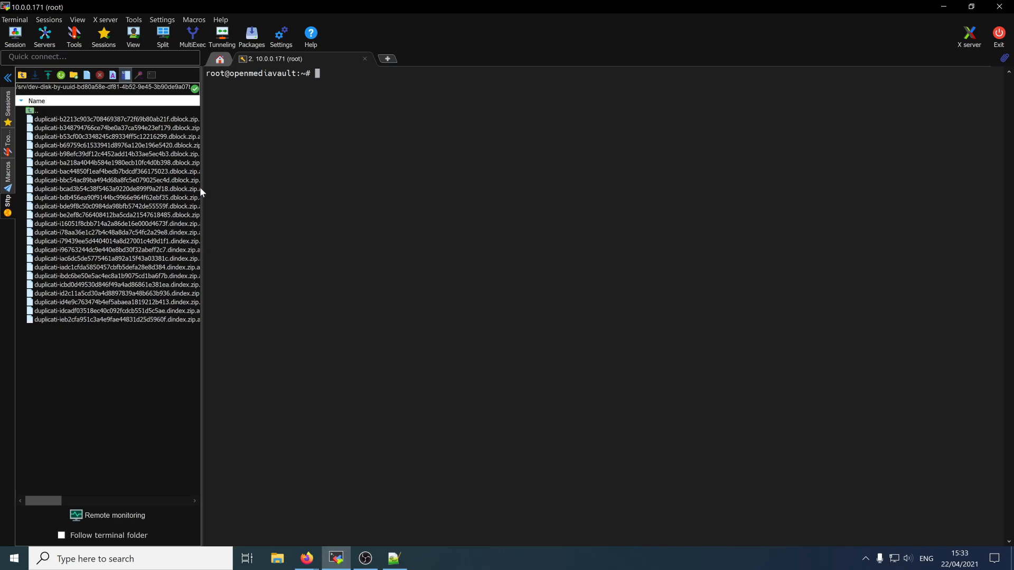
pyautogui.moveTo(200, 187); pyautogui.dragTo(364, 191)
pyautogui.click(298, 171)
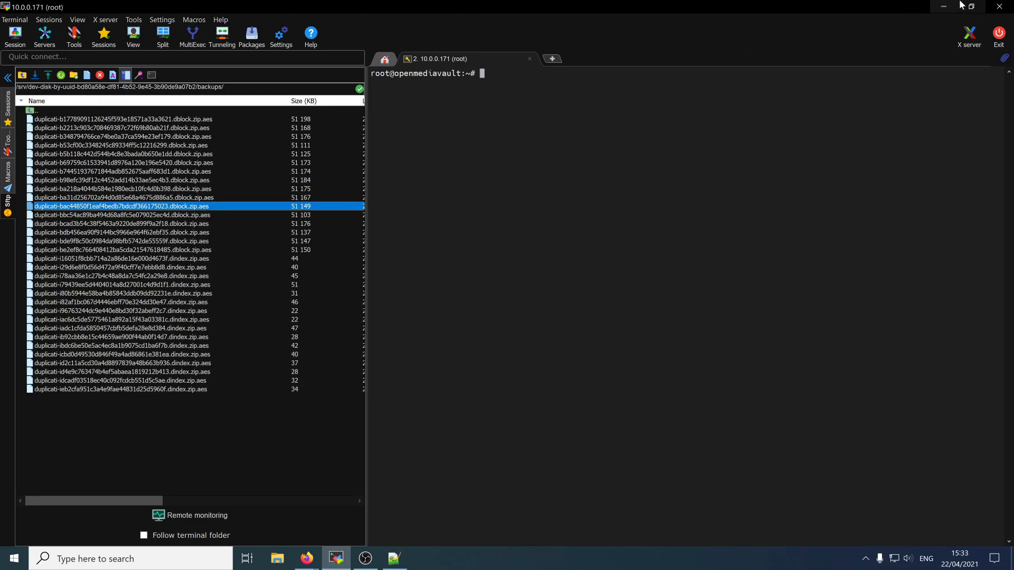
pyautogui.click(944, 6)
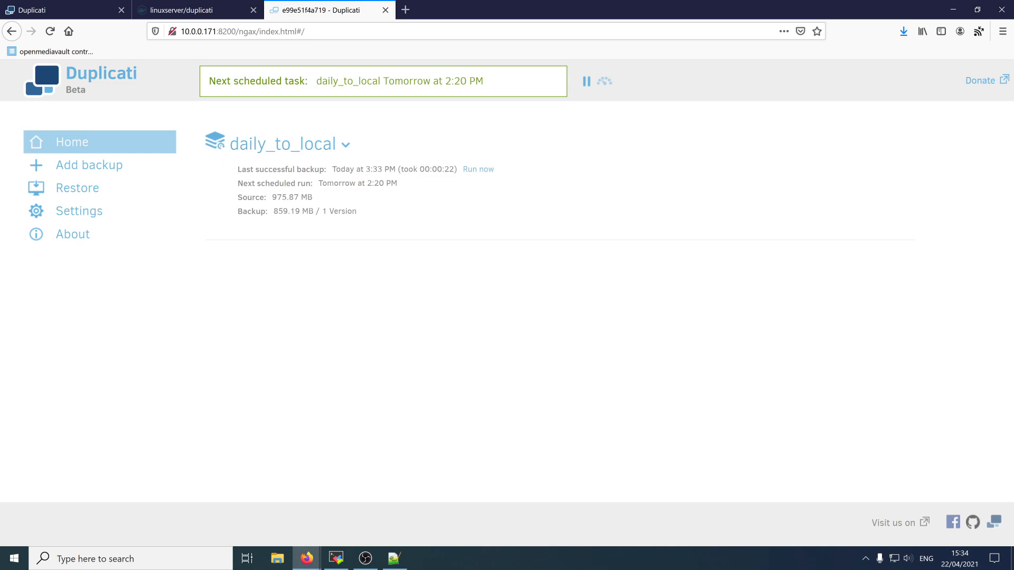
pyautogui.moveTo(238, 168); pyautogui.dragTo(294, 197)
pyautogui.click(294, 199)
# Step: Switch to MobaXterm and browse to the /srv/dev-disk-by-label-data/data/music/ folder
pyautogui.click(336, 558)
pyautogui.doubleClick(63, 109)
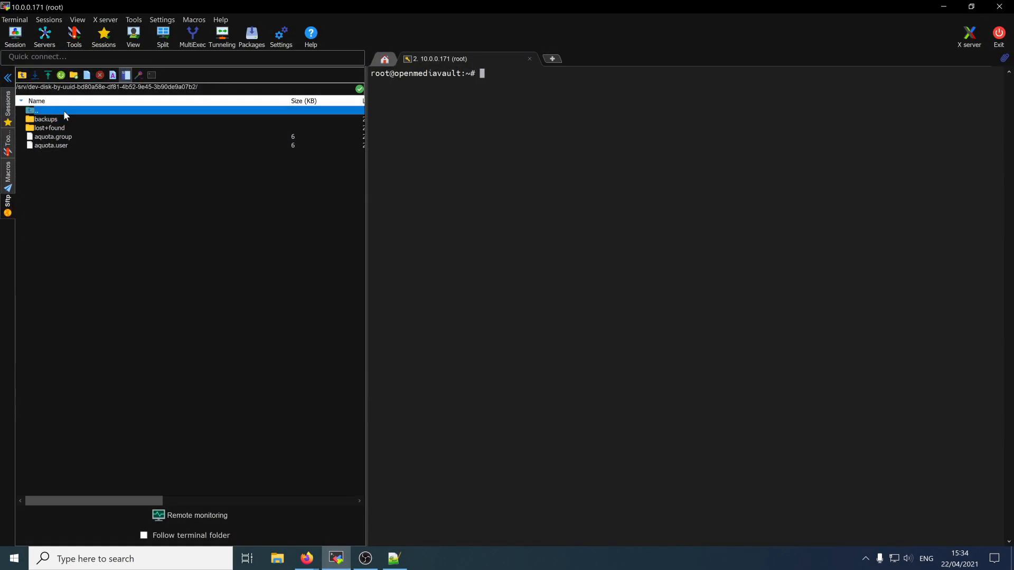
pyautogui.doubleClick(66, 119)
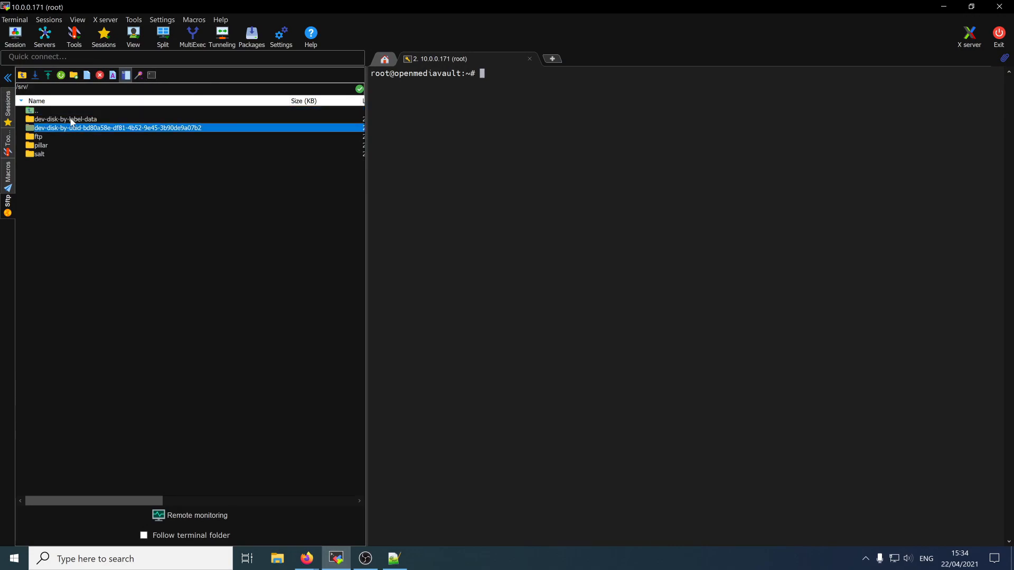
pyautogui.doubleClick(70, 119)
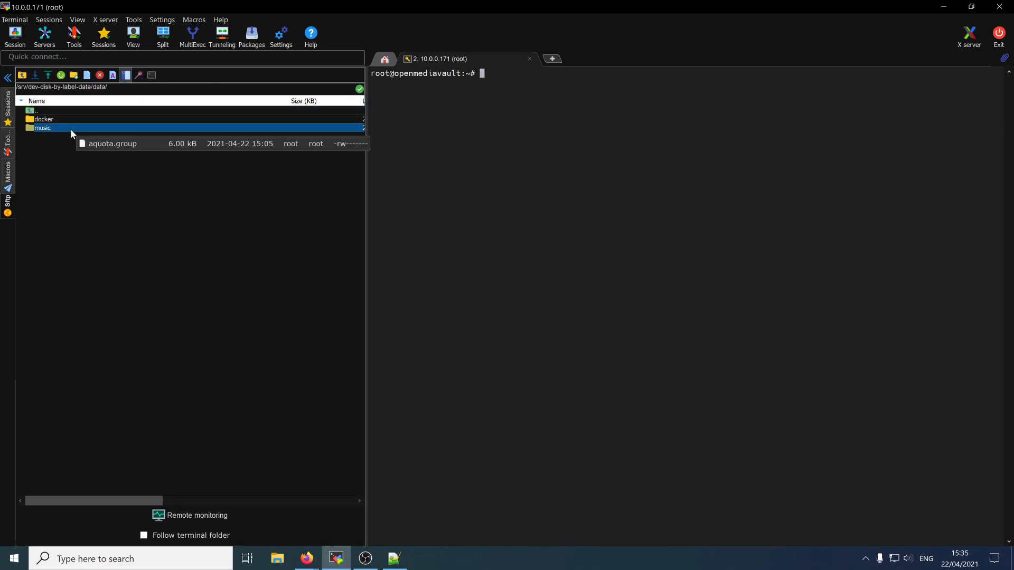
pyautogui.doubleClick(71, 129)
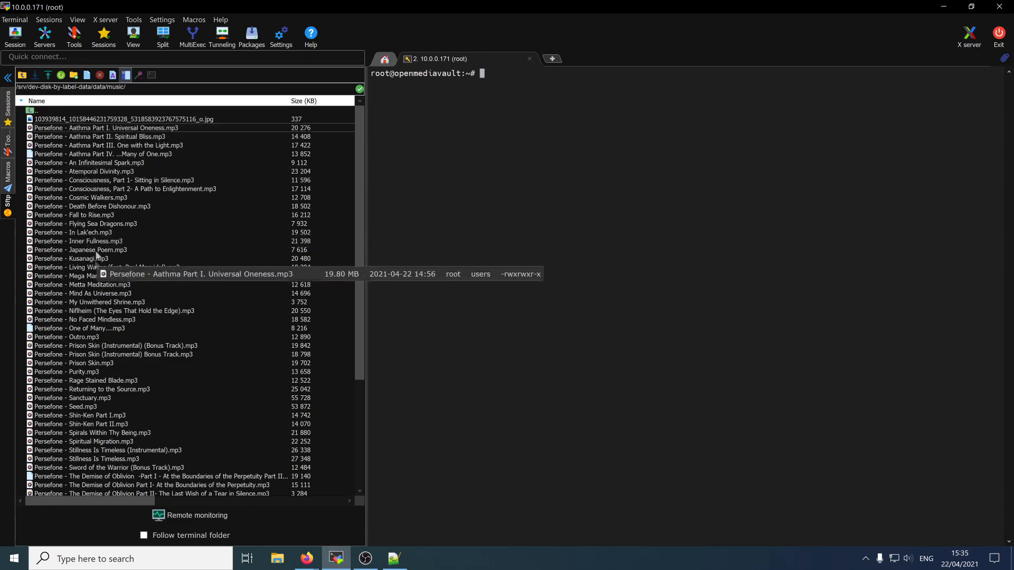
# Step: Delete everything in the music folder from the terminal with rm -rf /srv/dev-disk-by-label-data/data/music/*
pyautogui.click(611, 238)
pyautogui.write('rm -rf')
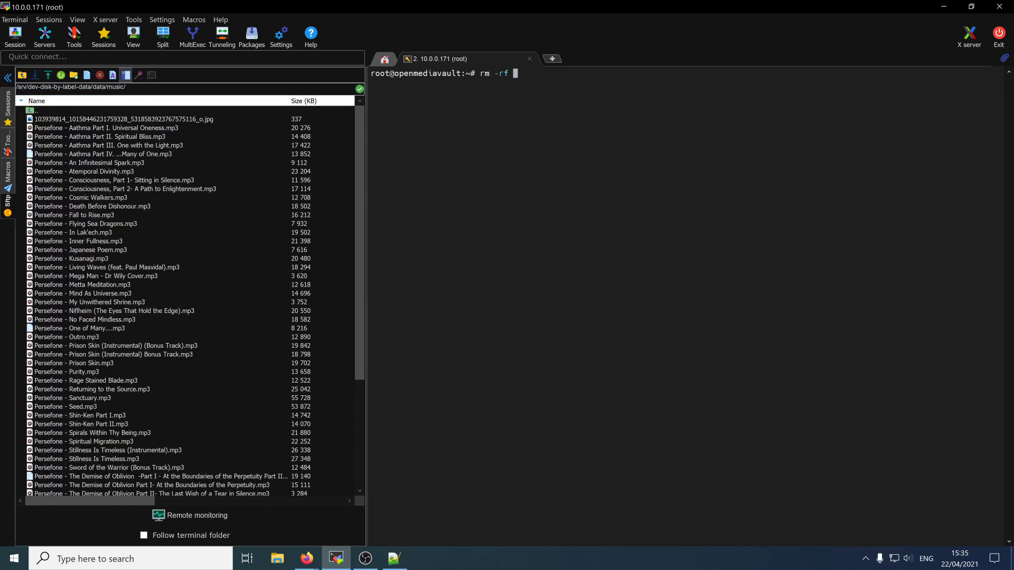
pyautogui.rightClick(579, 124)
pyautogui.write('*')
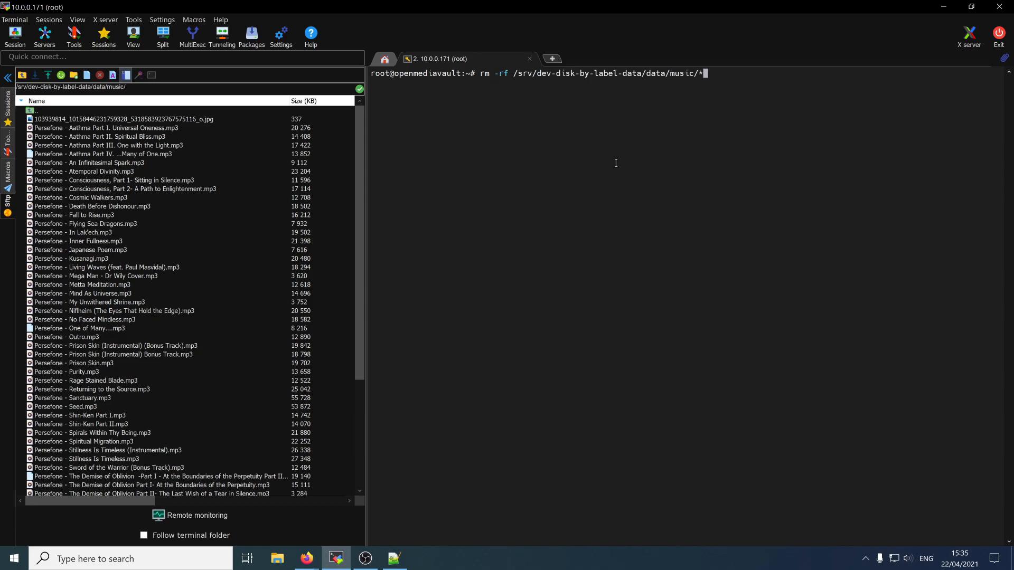
pyautogui.press('Return')
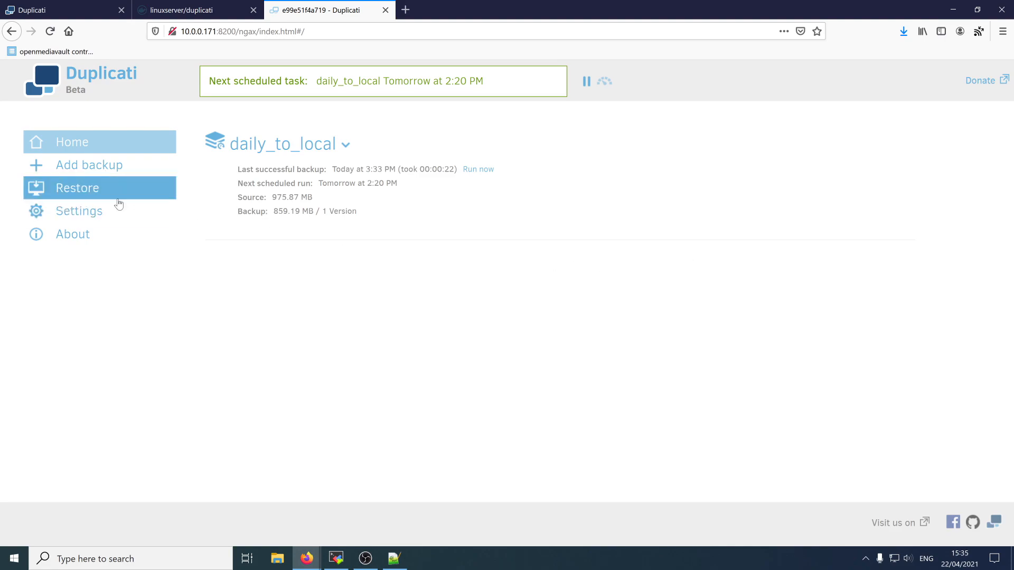
# Step: Start a restore in Duplicati using the daily_to_local backup as the source
pyautogui.click(90, 194)
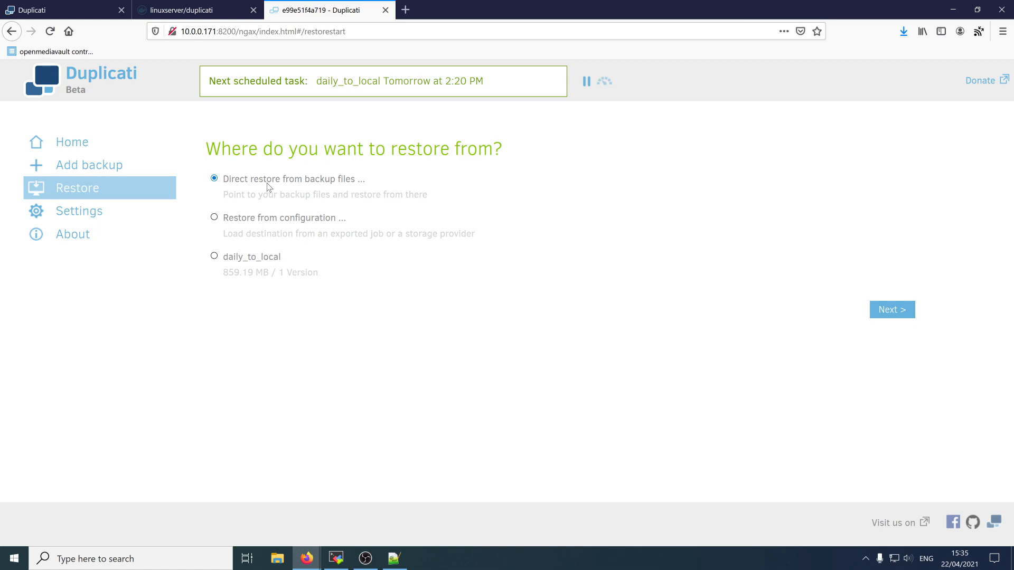
pyautogui.click(323, 223)
pyautogui.click(237, 257)
pyautogui.click(902, 310)
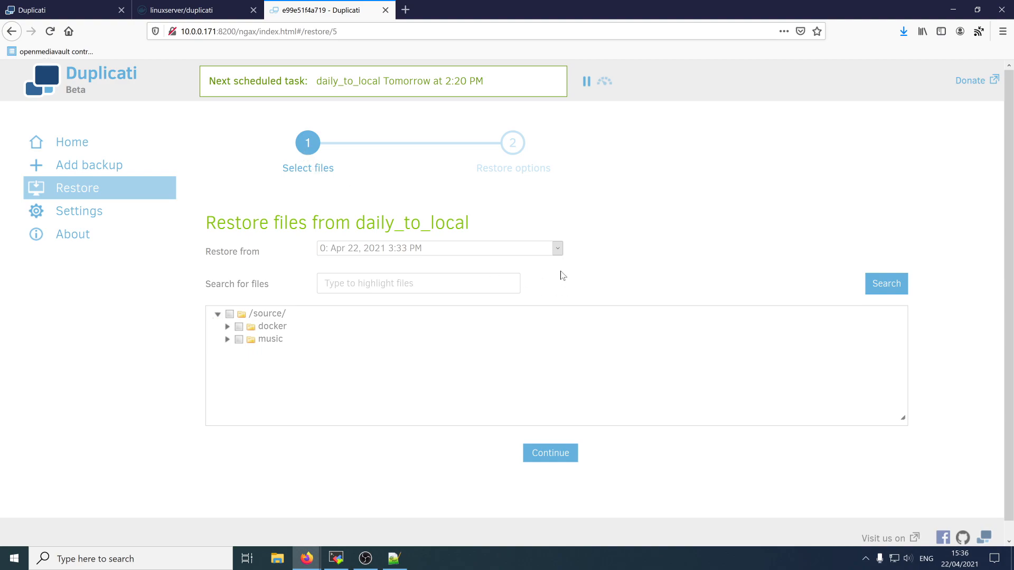
# Step: Choose the Apr 22, 2021 3:33 PM version, select the music folder for restoring, and continue to the restore options
pyautogui.click(549, 250)
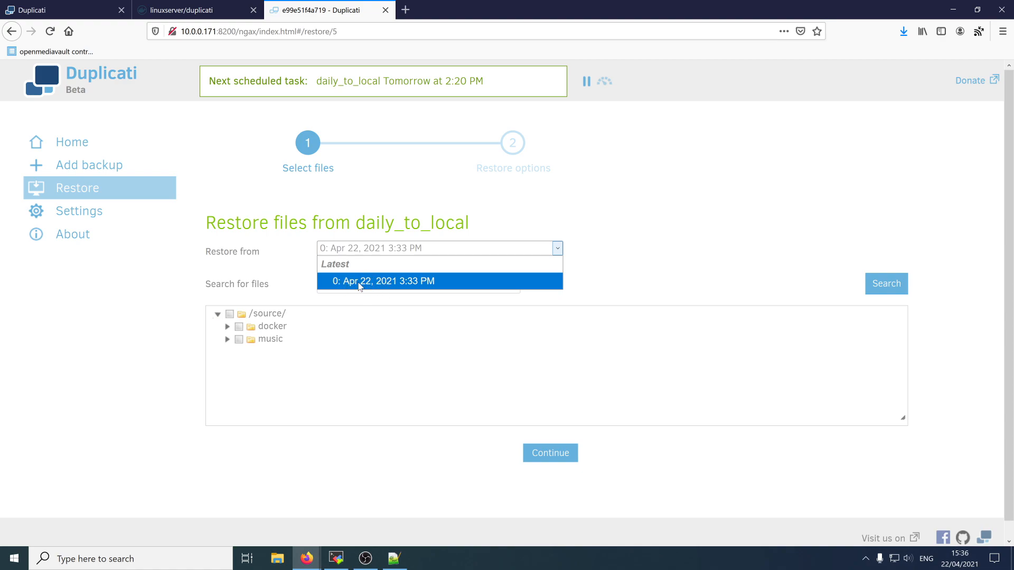
pyautogui.click(391, 284)
pyautogui.click(239, 341)
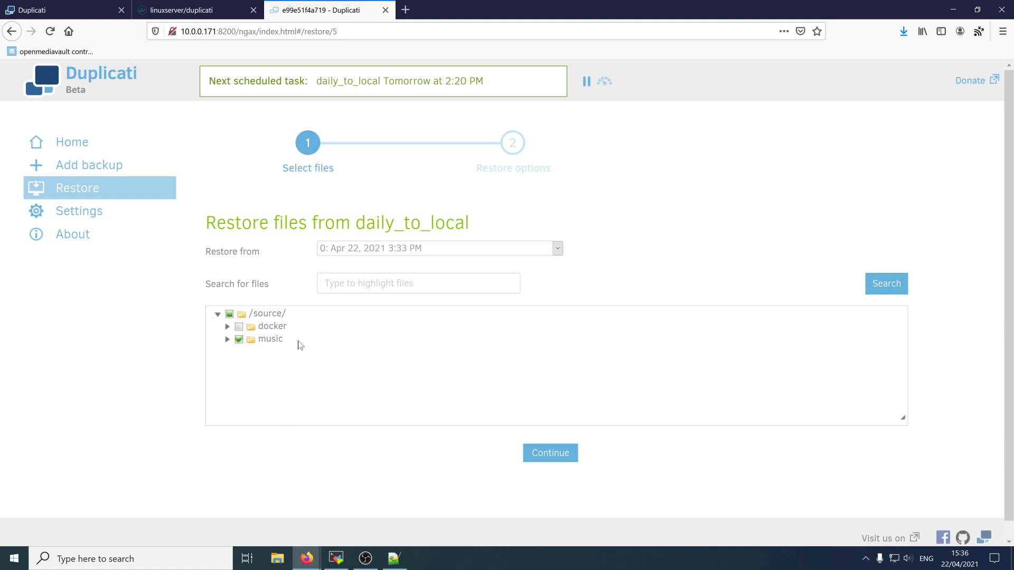
pyautogui.click(561, 456)
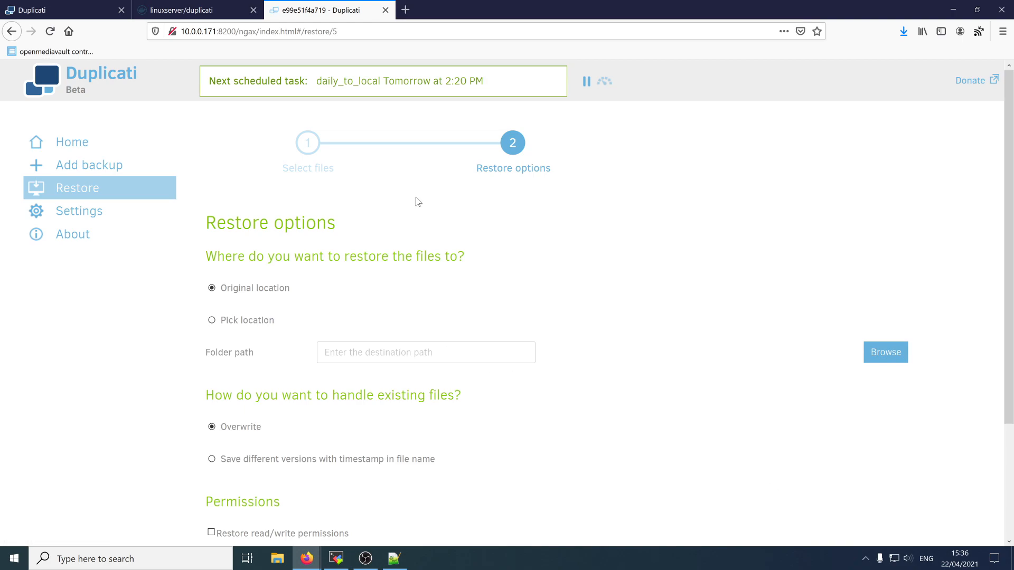
# Step: Run the restore to the original location, overwriting existing files and restoring read/write permissions
pyautogui.scroll(-2, 404, 336)
pyautogui.moveTo(300, 227); pyautogui.dragTo(206, 225)
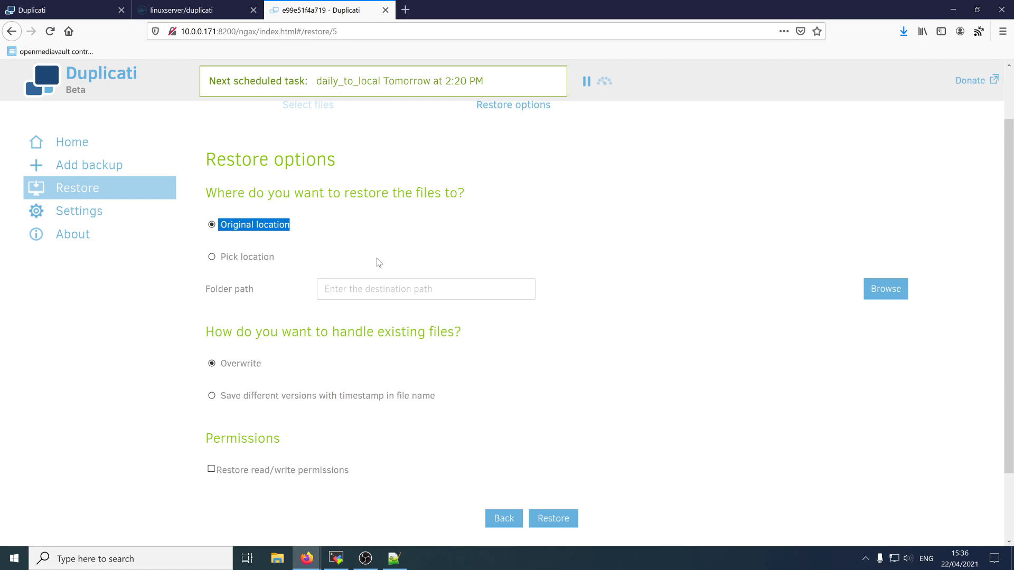
pyautogui.moveTo(333, 377); pyautogui.dragTo(190, 372)
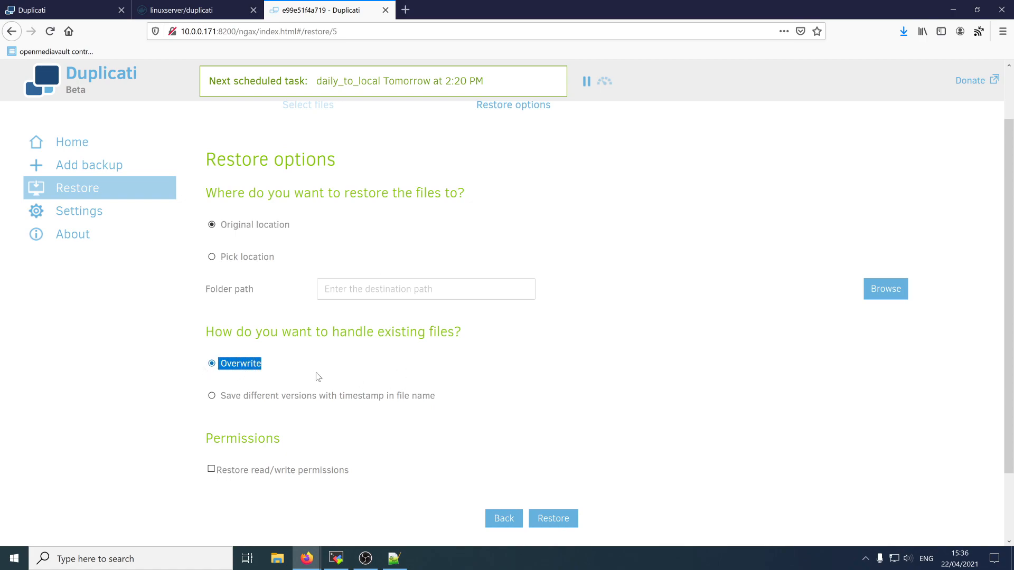
pyautogui.moveTo(319, 376); pyautogui.dragTo(181, 366)
pyautogui.click(376, 376)
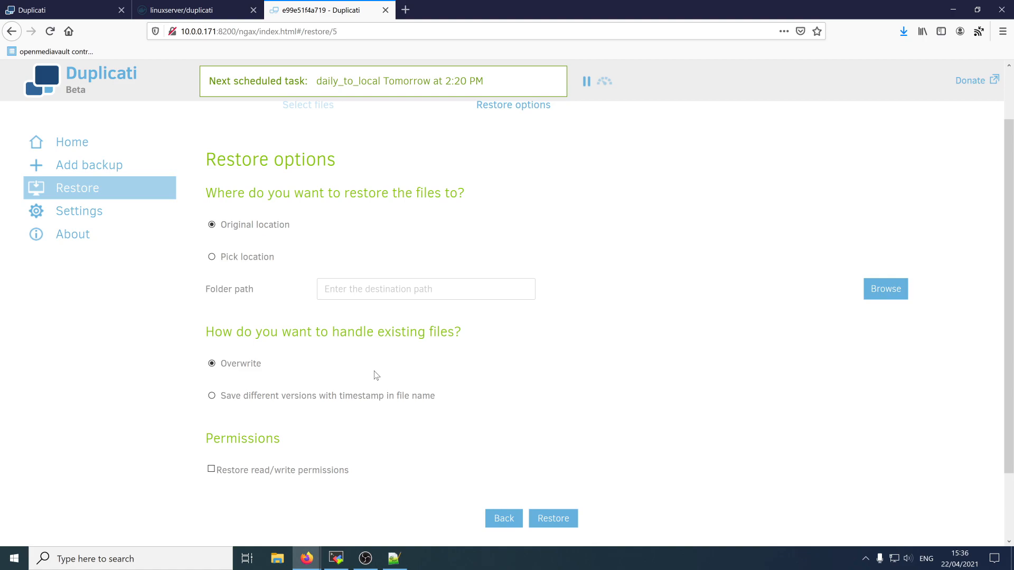
pyautogui.moveTo(438, 398); pyautogui.dragTo(385, 358)
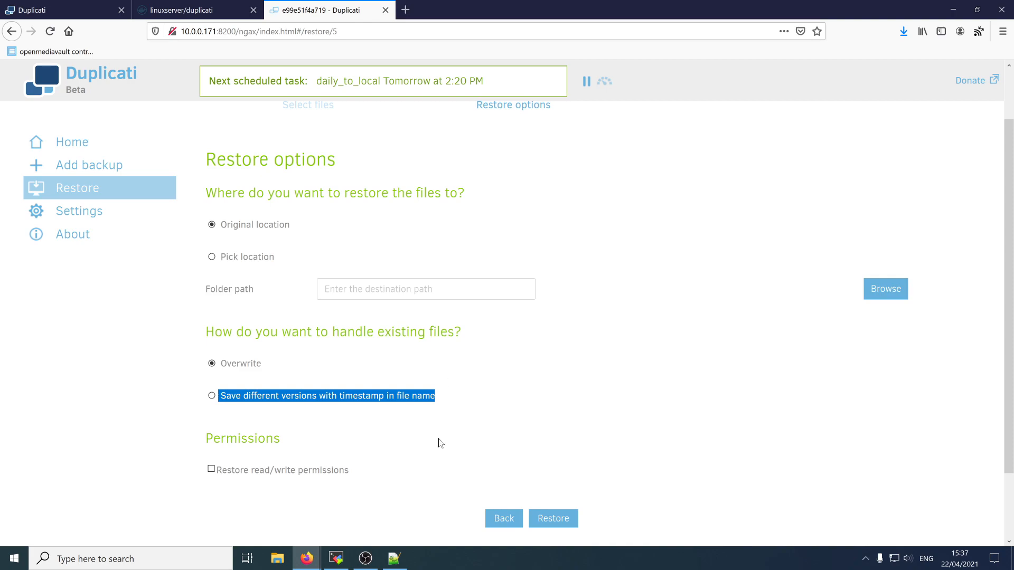
pyautogui.click(329, 471)
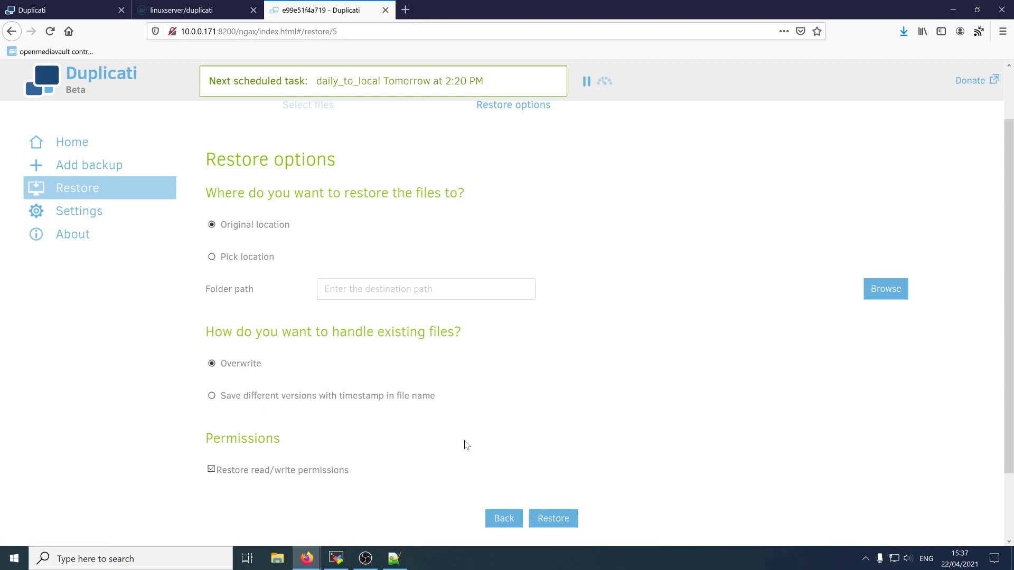
pyautogui.scroll(1, 467, 445)
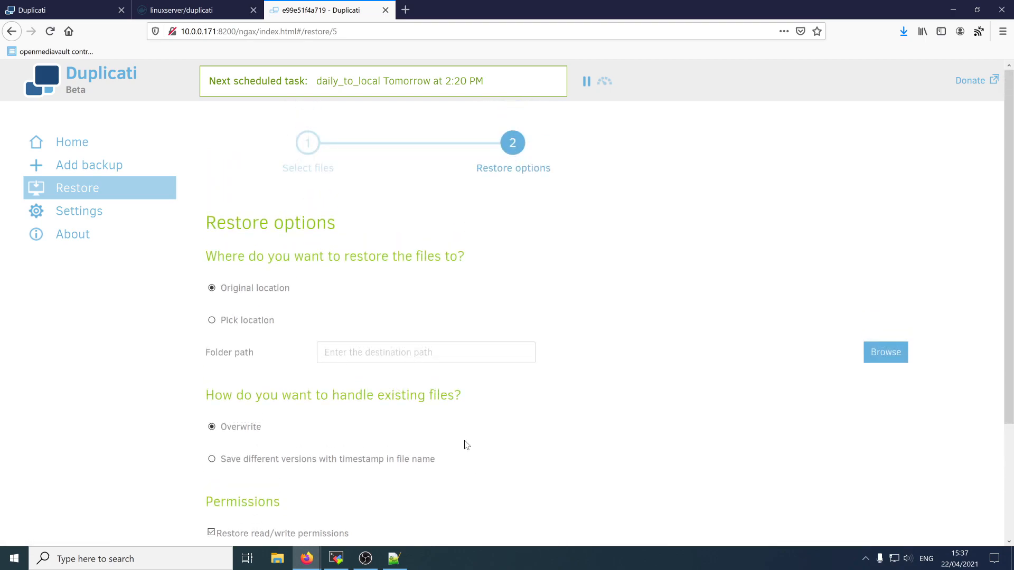
pyautogui.scroll(-3, 465, 444)
pyautogui.click(552, 454)
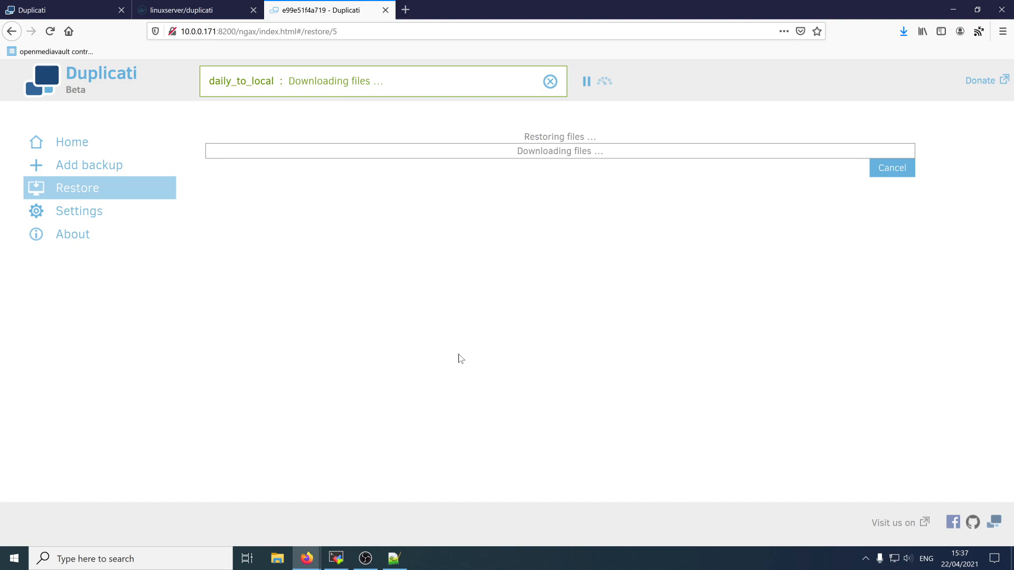
# Step: Switch to MobaXterm to check the files in the music folder, and return to Duplicati to close the restore result
pyautogui.click(337, 558)
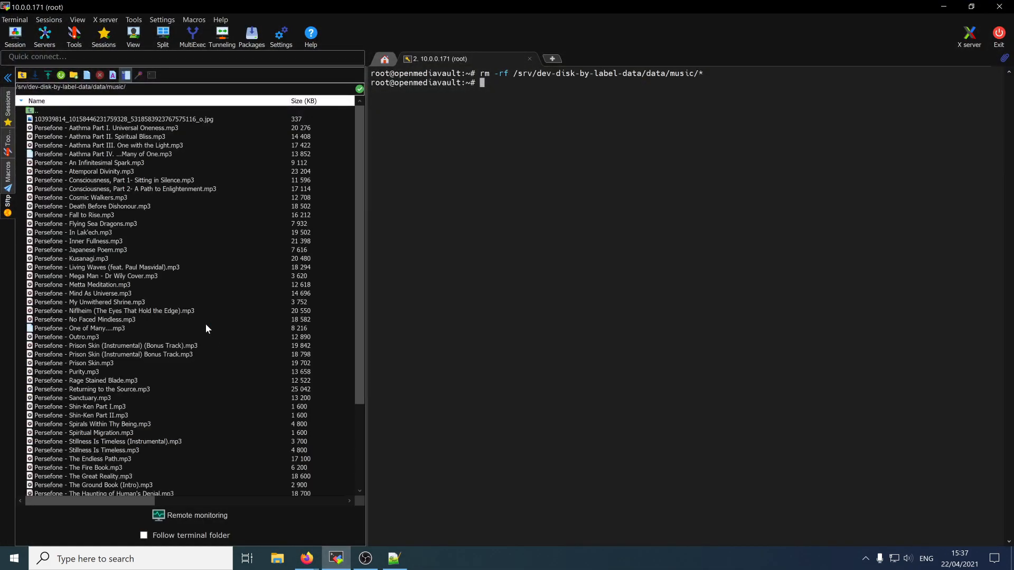
pyautogui.moveTo(410, 5); pyautogui.dragTo(737, 156)
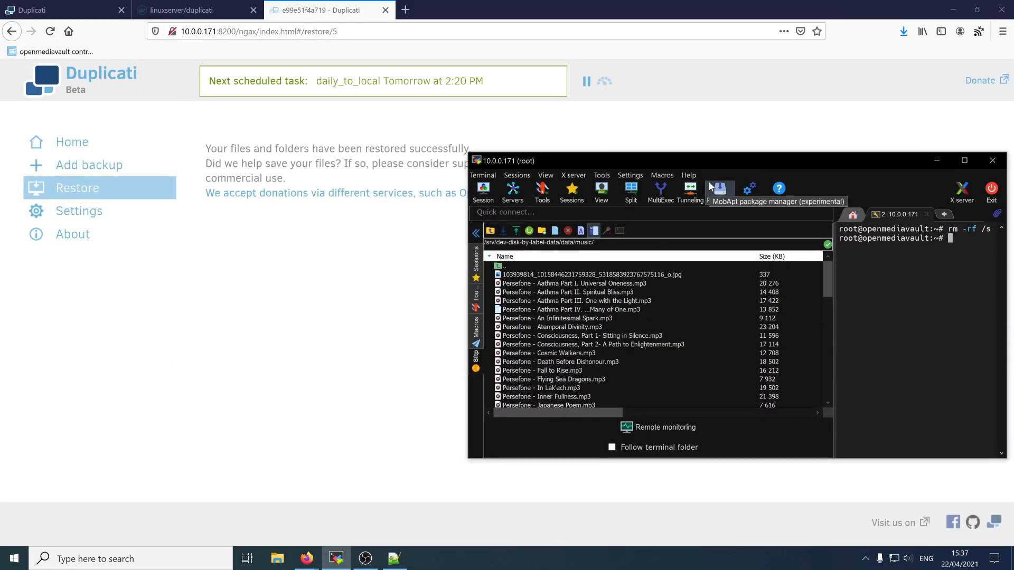
pyautogui.click(460, 249)
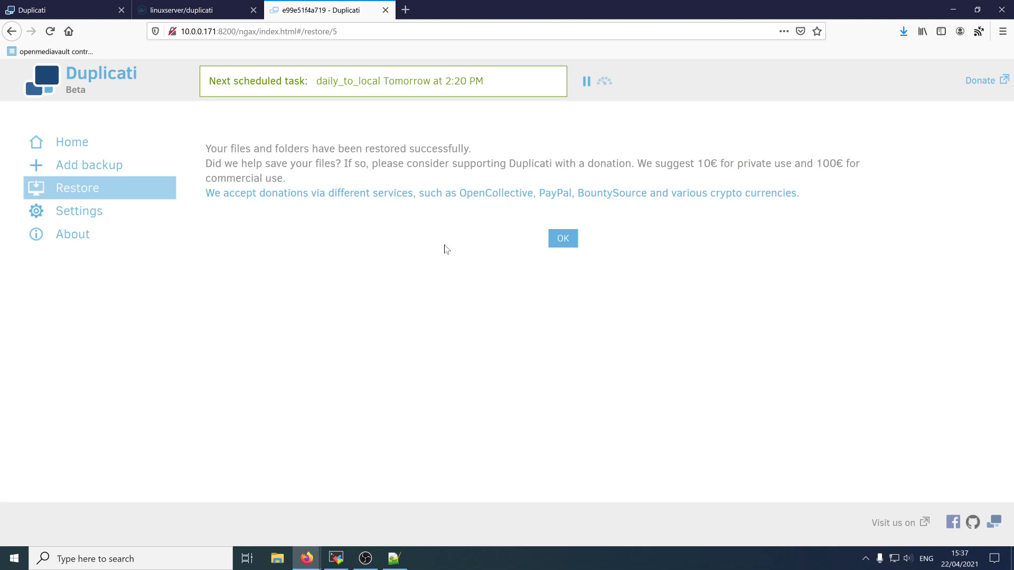
pyautogui.click(563, 238)
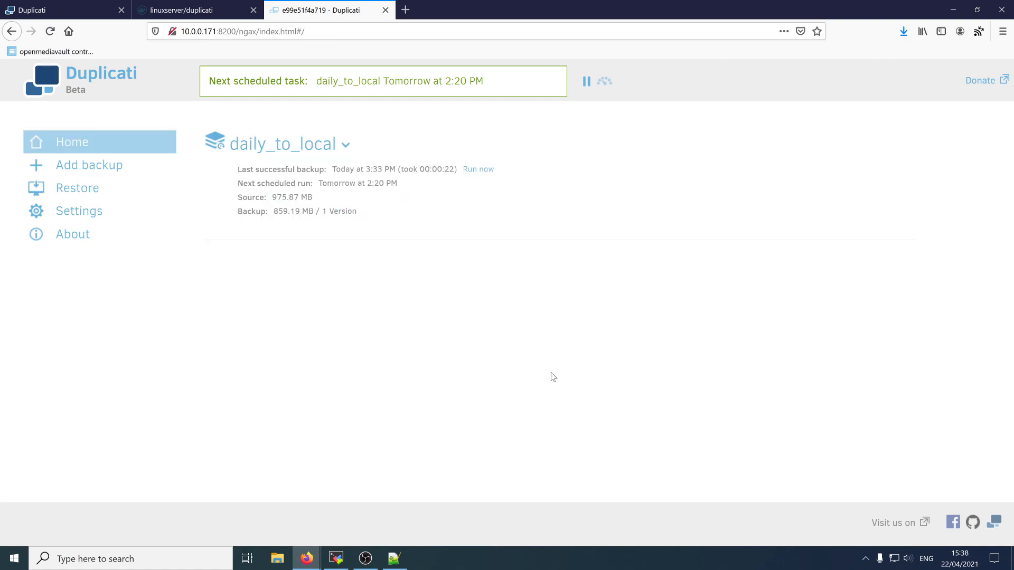